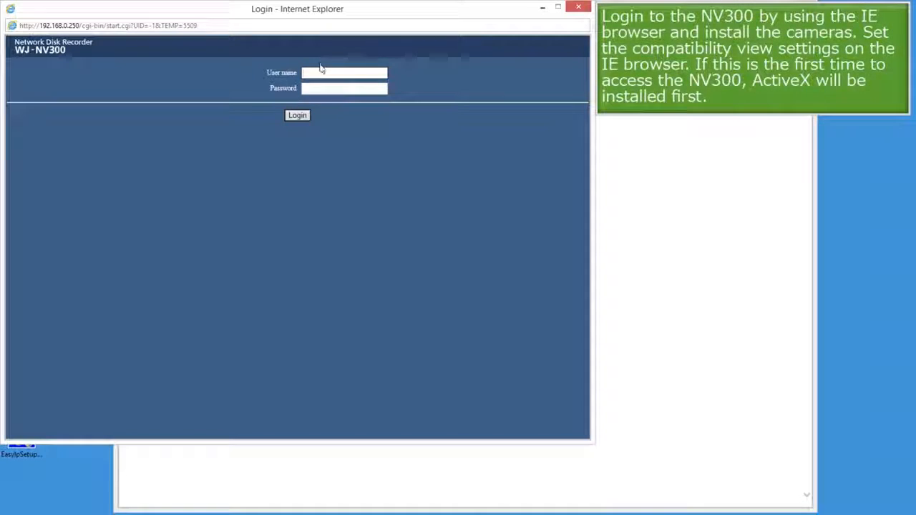
Log in to the recorder with the administrator user name and password, then dismiss the default-password warning.
click(322, 71)
text(ADMIN)
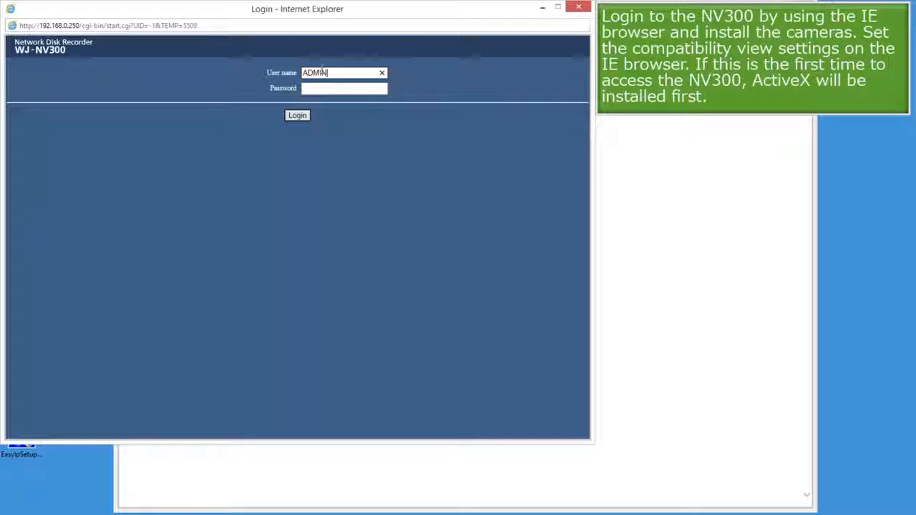
key(Tab)
text(12345)
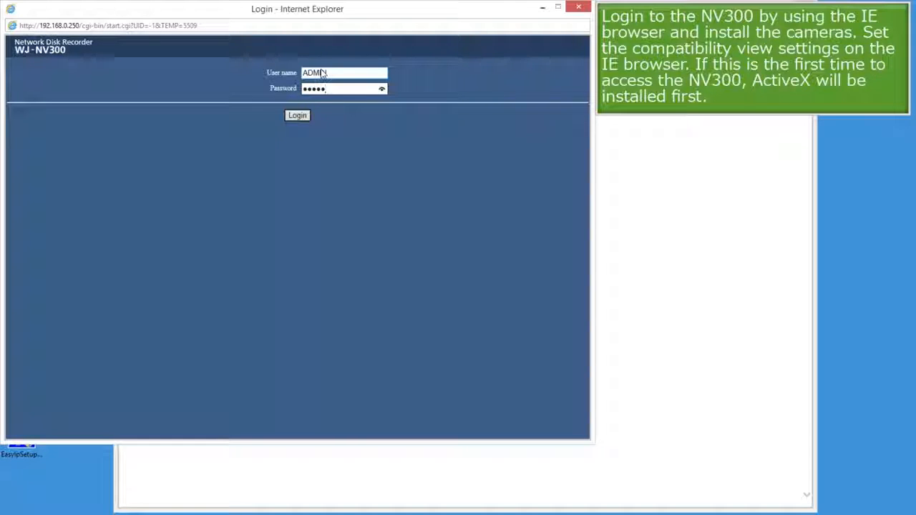
click(307, 115)
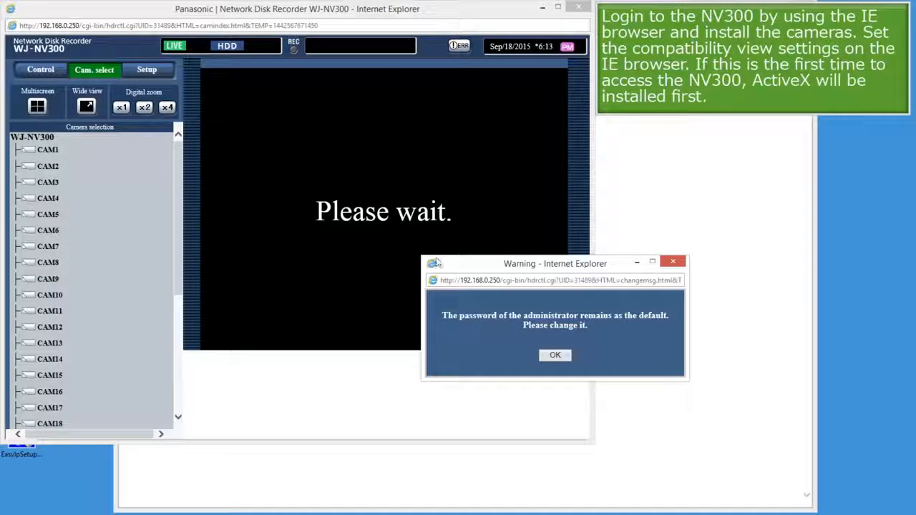
click(554, 356)
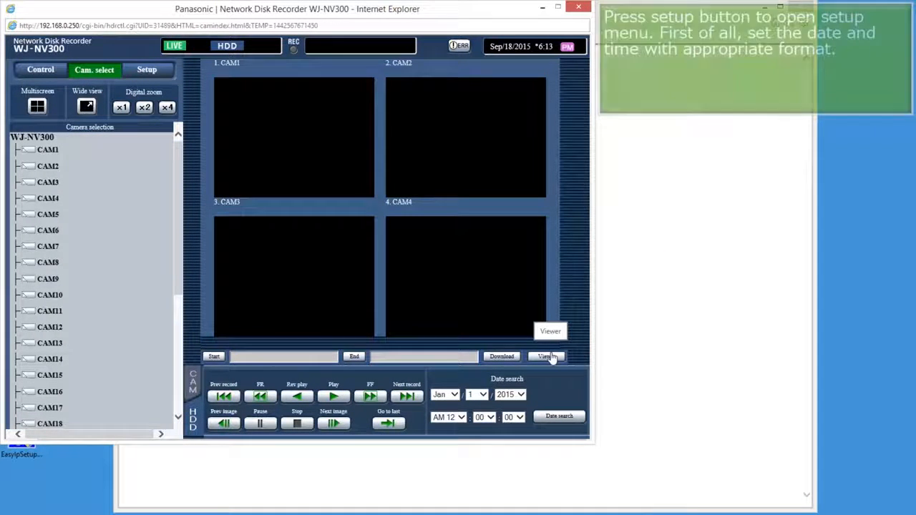
In setup, set the clock's minutes to 14, apply it, and save the date and time settings.
click(149, 69)
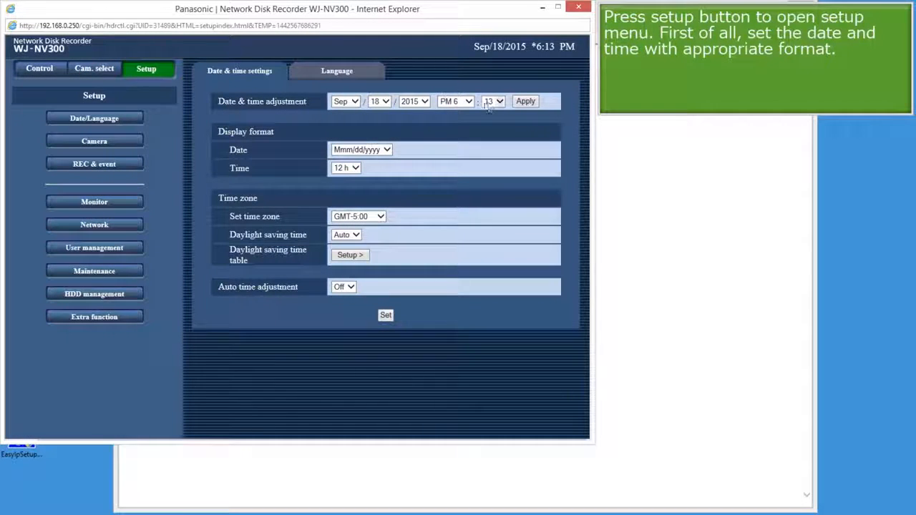
click(494, 103)
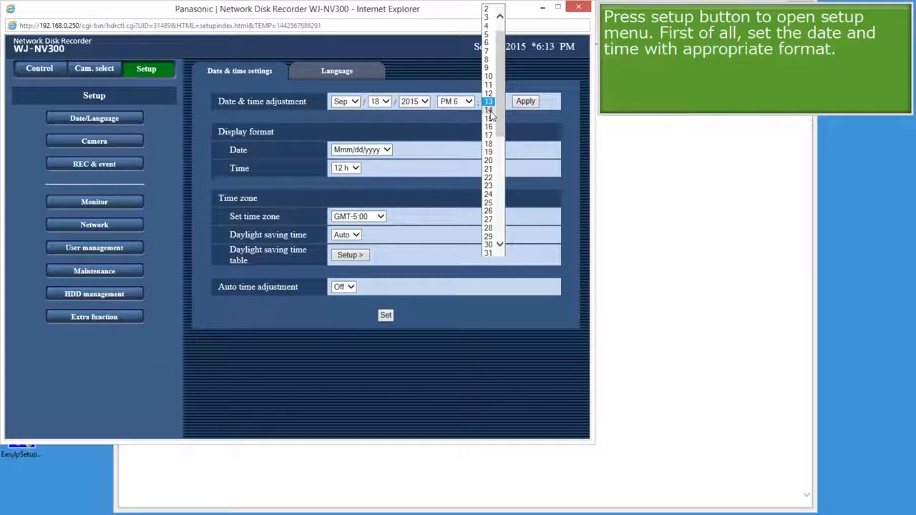
click(489, 110)
click(526, 103)
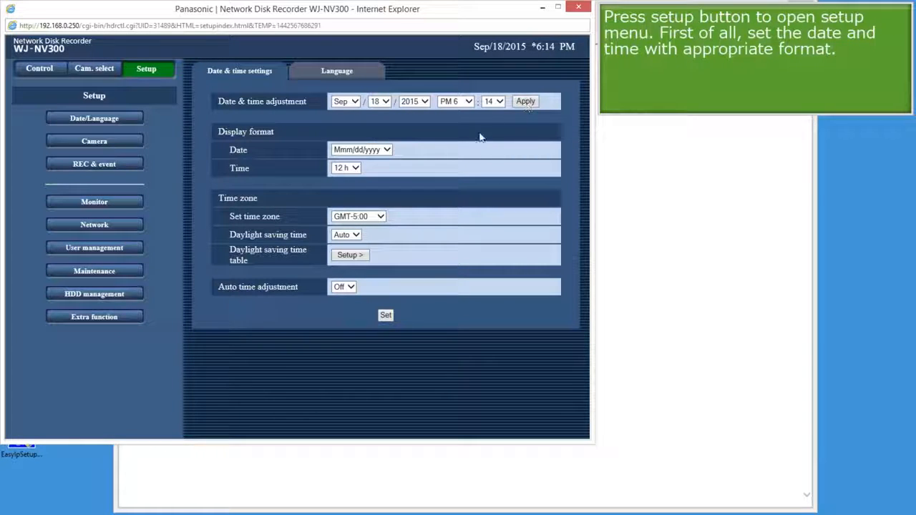
click(385, 316)
Detect all connected cameras on the Camera/PC port and register the found cameras.
click(121, 143)
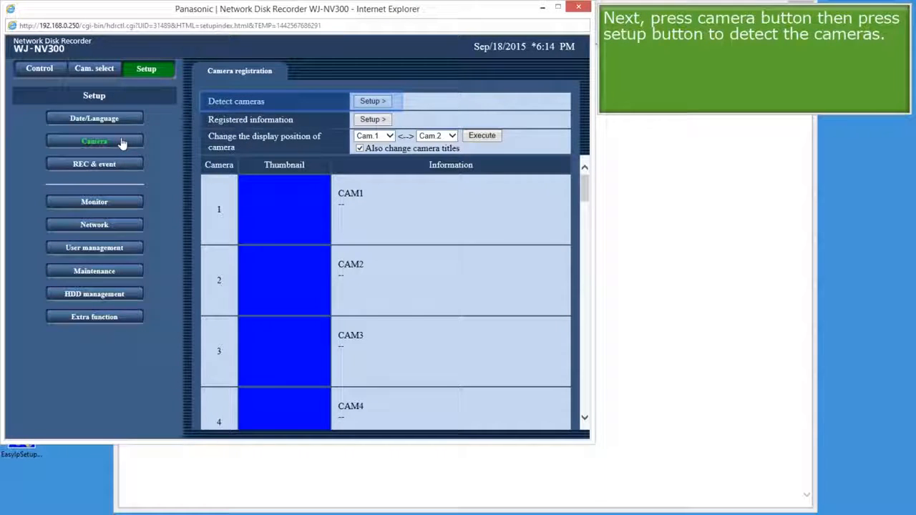
click(370, 102)
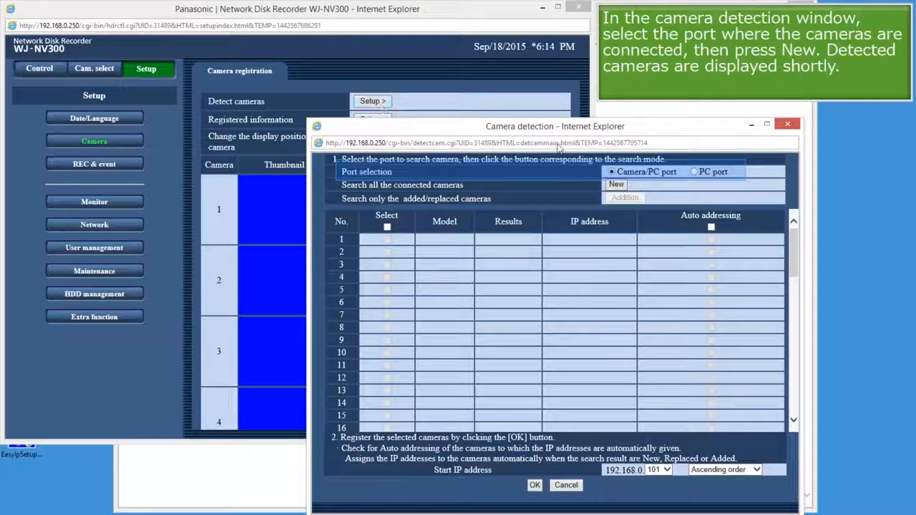
click(617, 185)
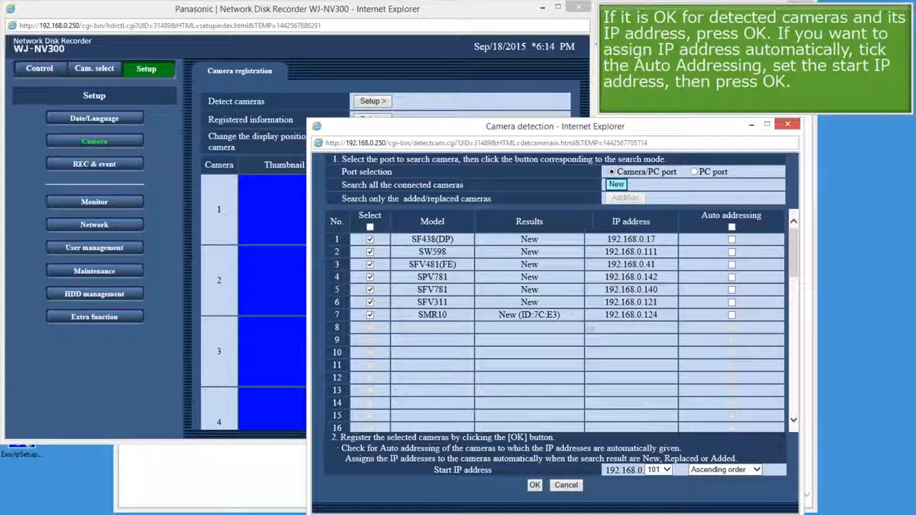
click(535, 485)
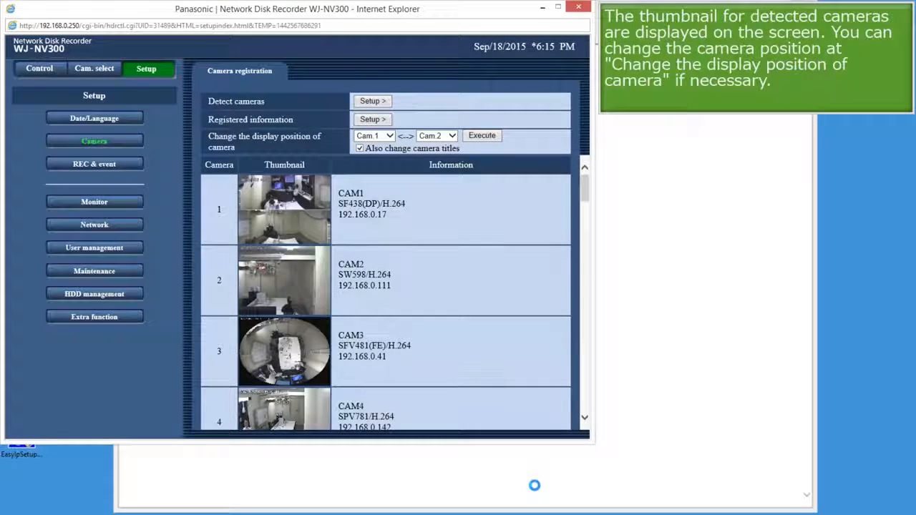
Swap the display positions of Cam.1 and Cam.4, also changing the camera titles.
drag(585, 186, 586, 218)
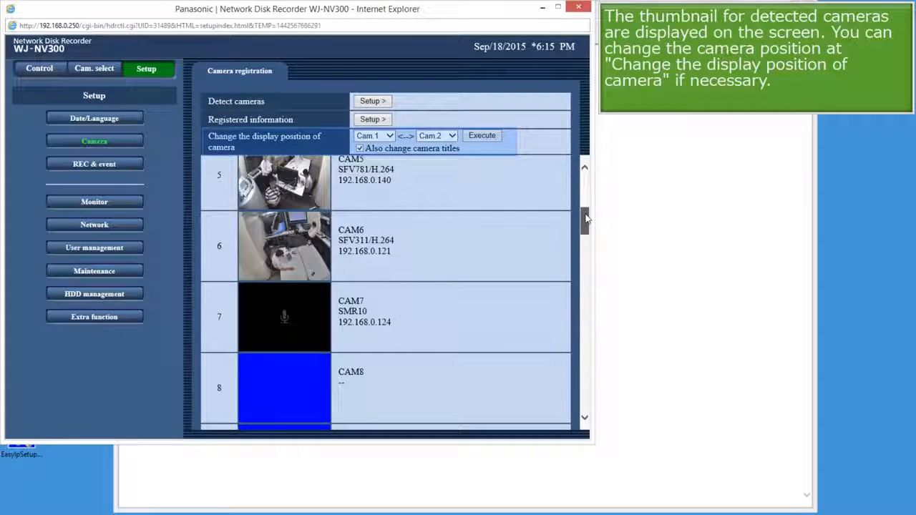
drag(585, 218, 587, 204)
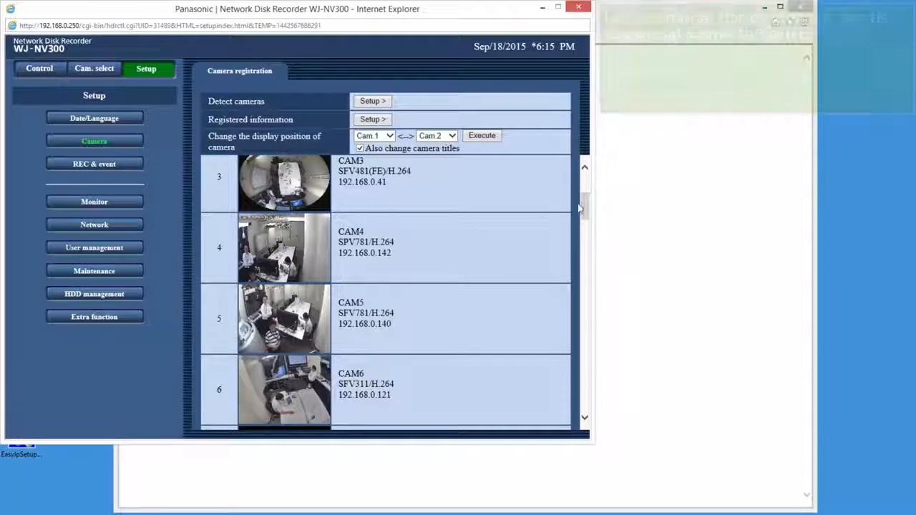
drag(584, 211, 584, 182)
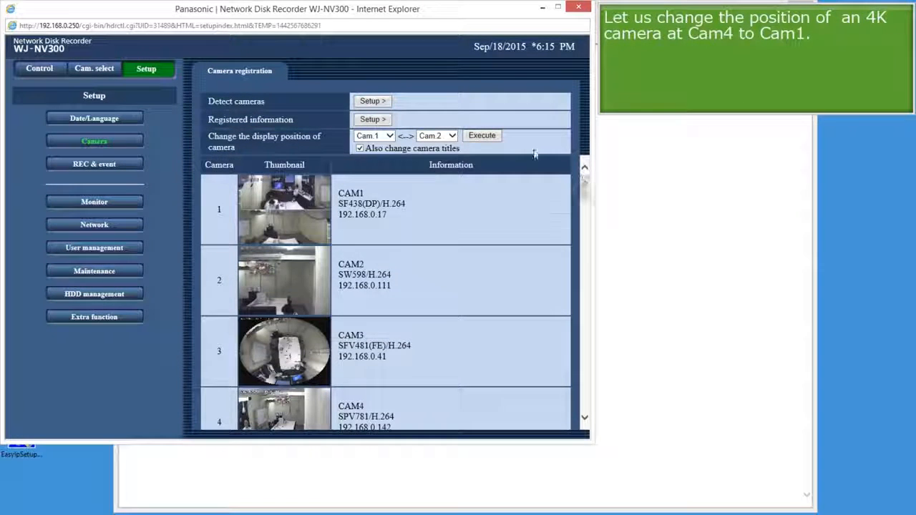
click(453, 136)
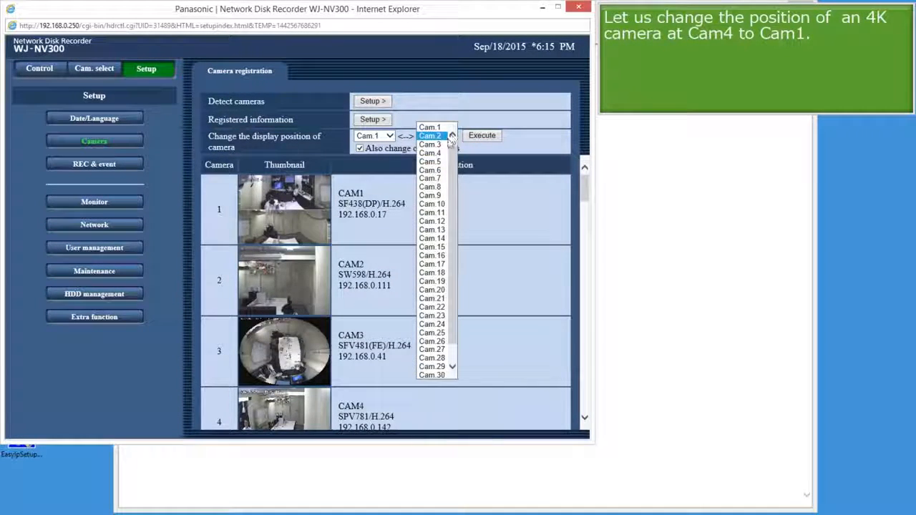
click(432, 153)
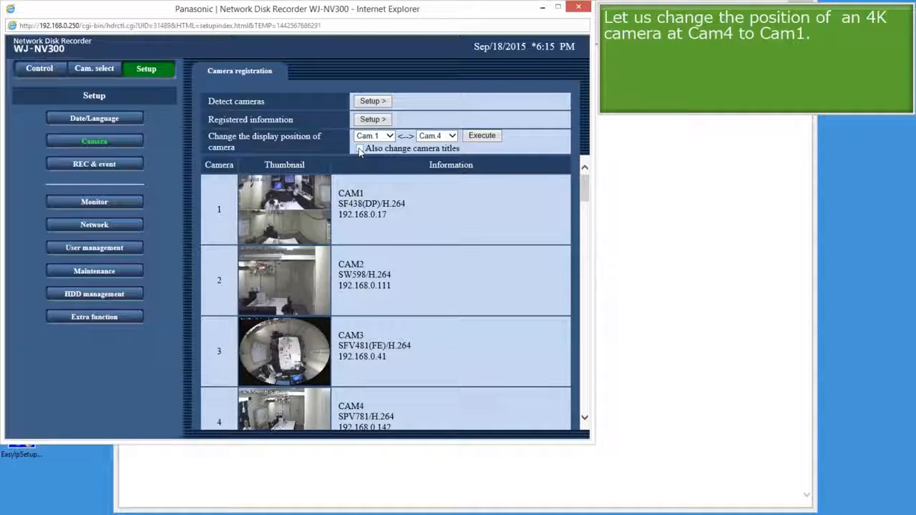
click(491, 137)
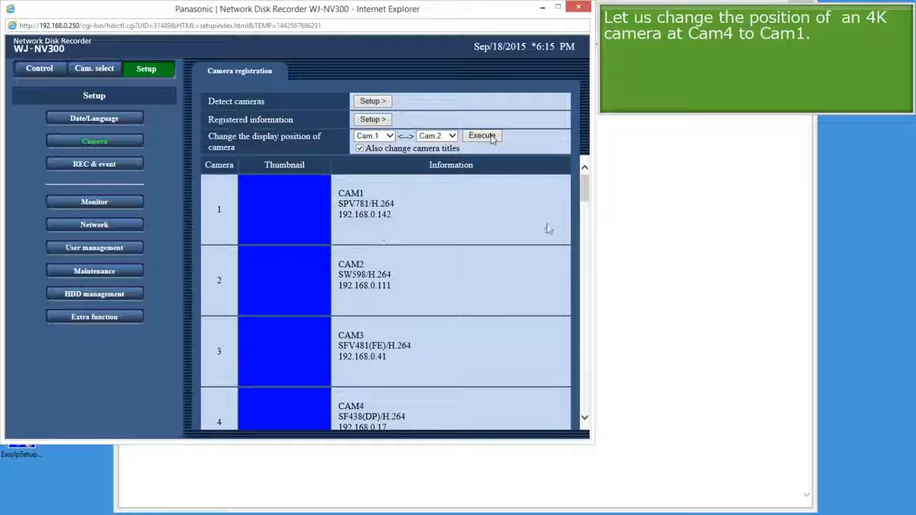
Open the recording setup and set camera 1's recording rate to 15 ips.
click(104, 165)
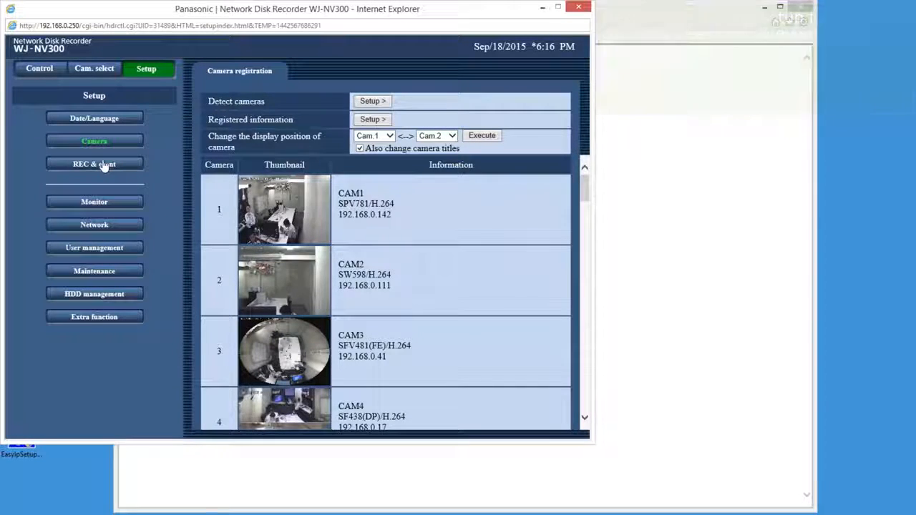
click(104, 165)
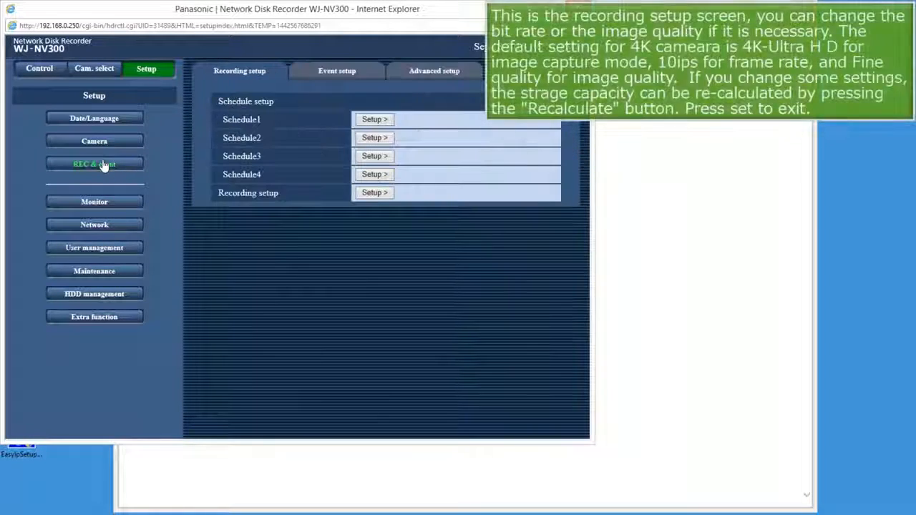
click(373, 193)
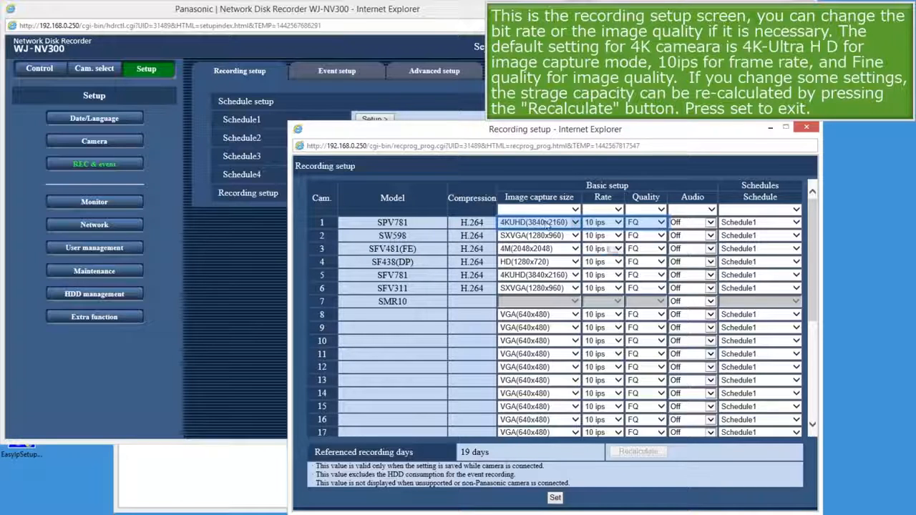
click(617, 223)
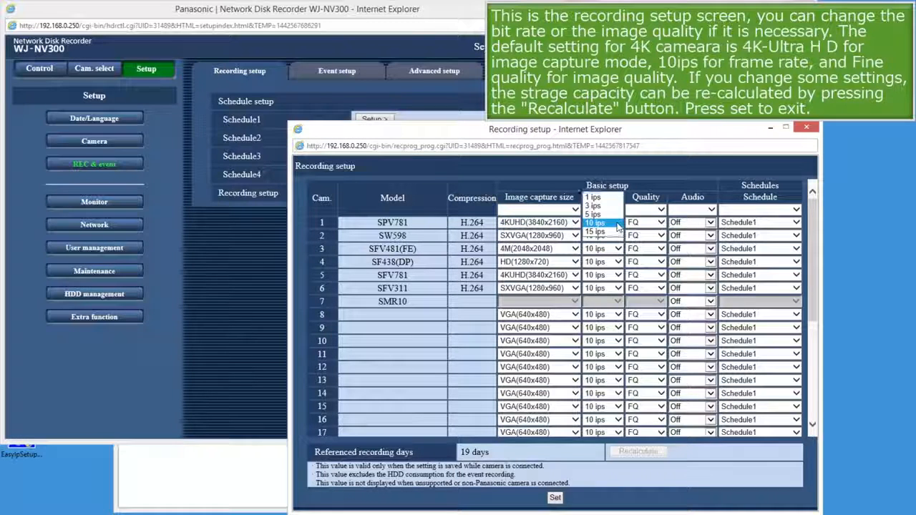
click(601, 232)
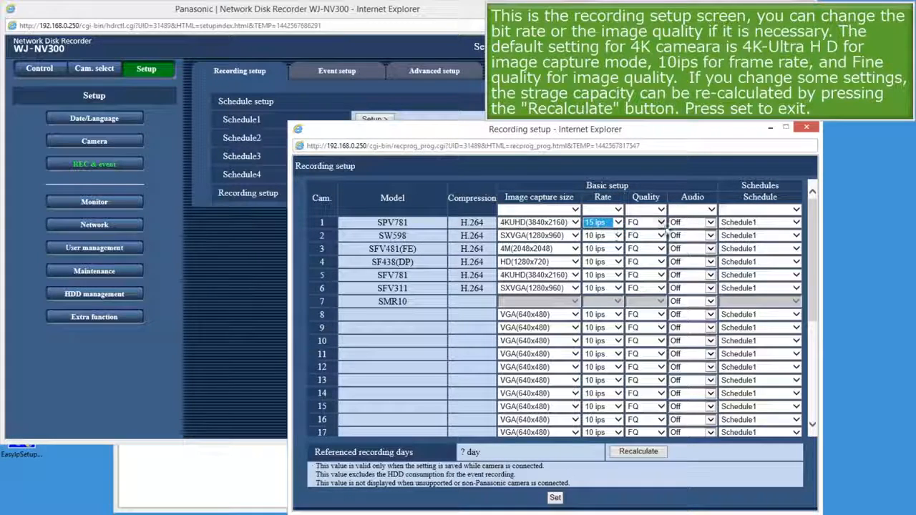
Set camera 1's quality to SF, recalculate the recording days, save the recording setup and close its window.
click(659, 223)
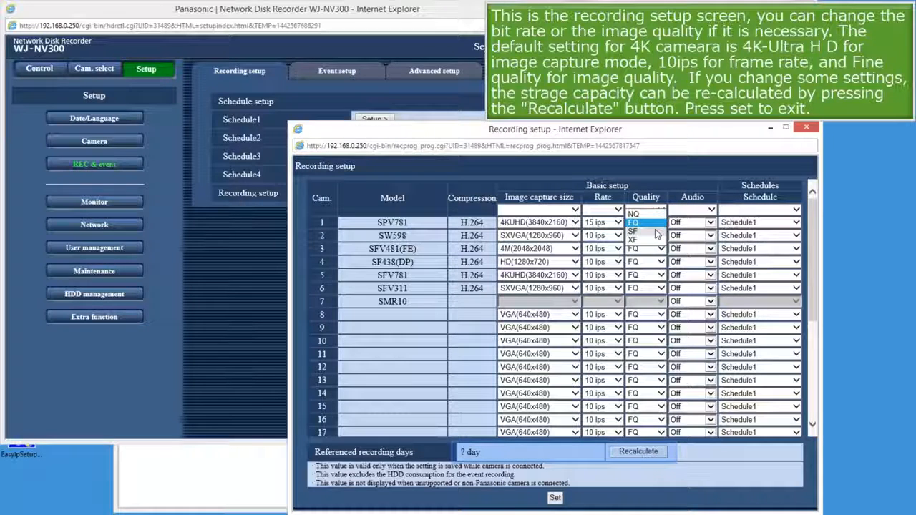
click(657, 231)
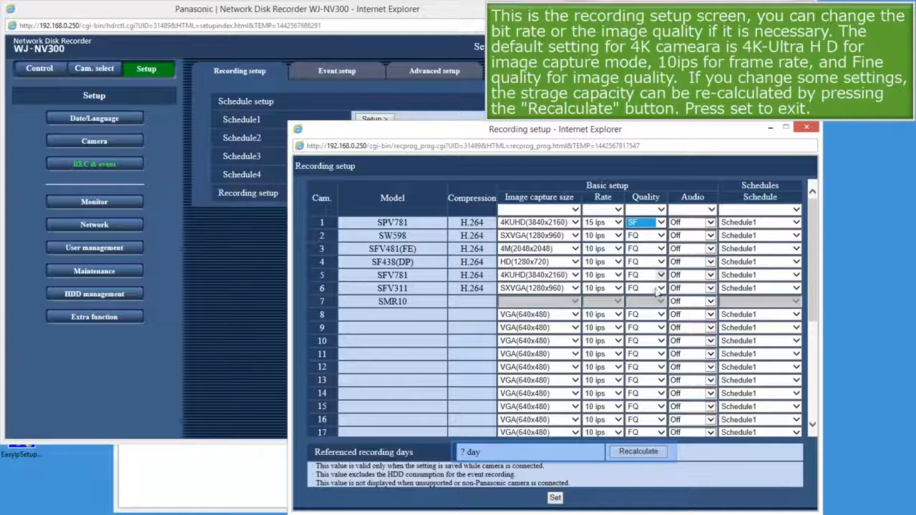
click(635, 451)
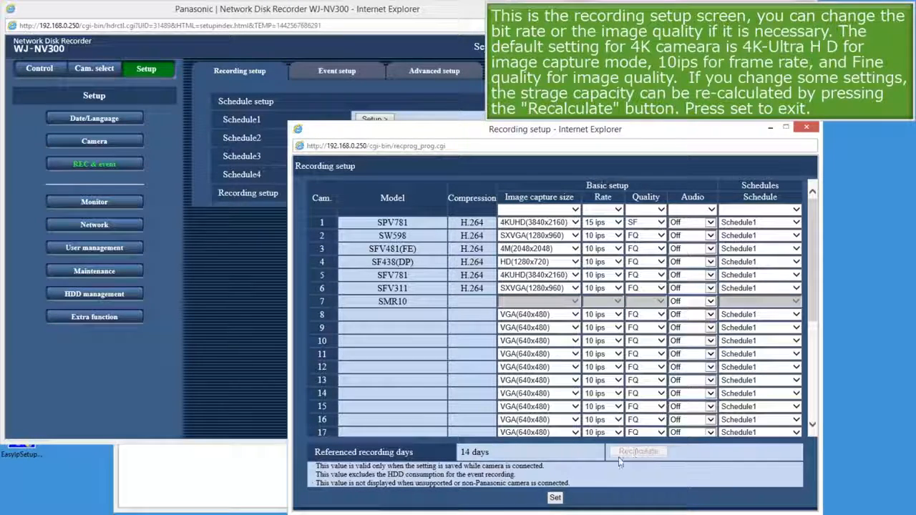
click(555, 499)
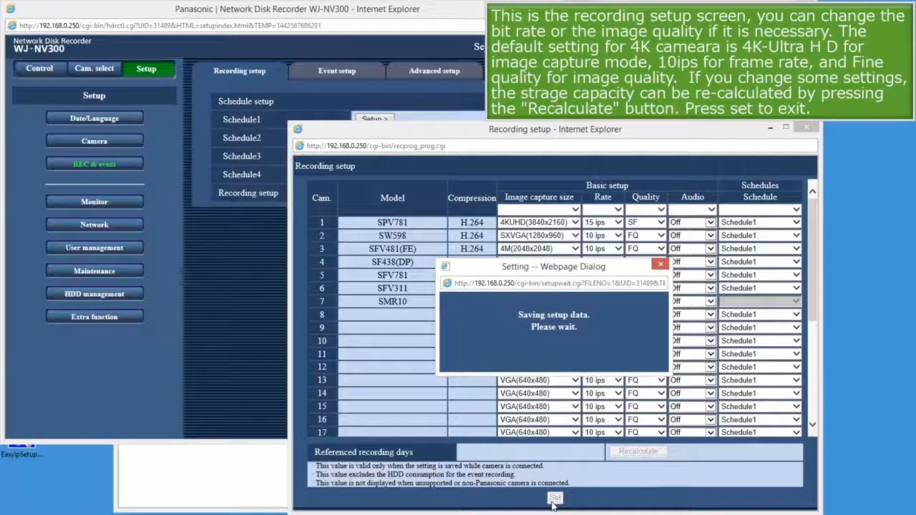
click(803, 129)
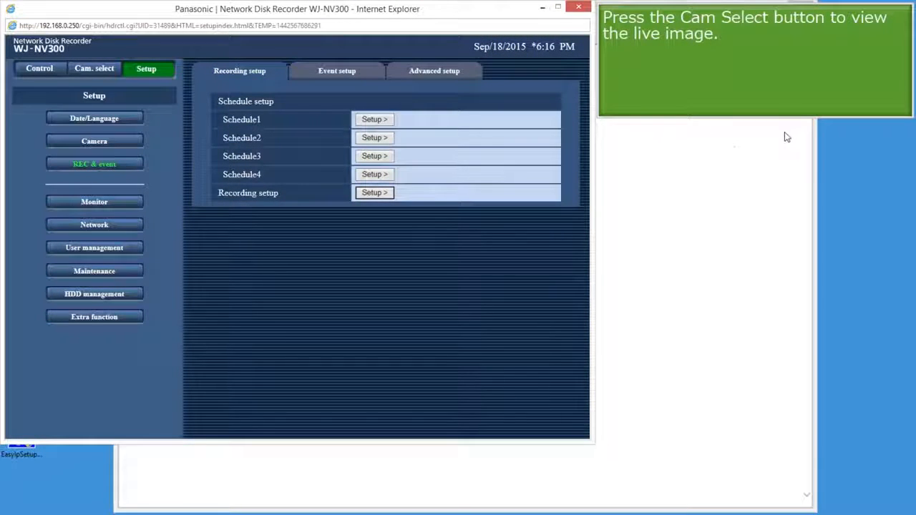
Display camera 1 alone in the live view, then start and stop playback of its recording.
click(96, 68)
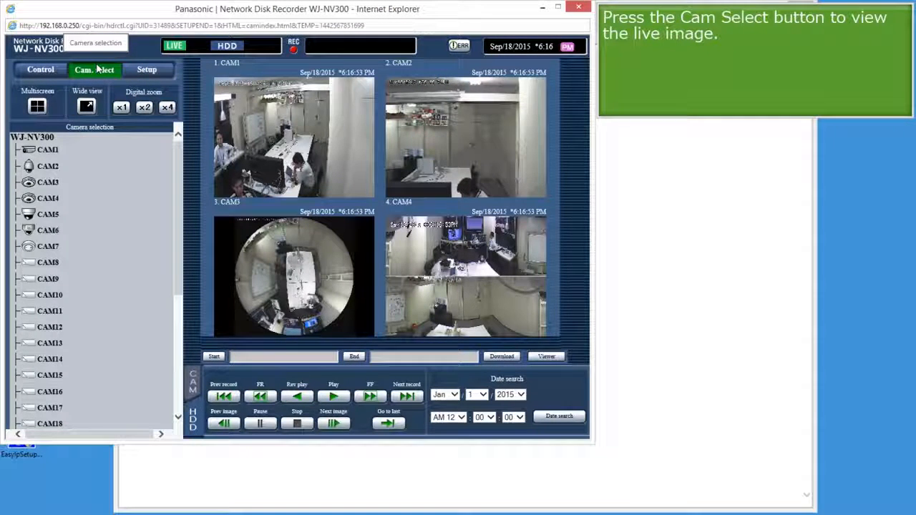
click(46, 151)
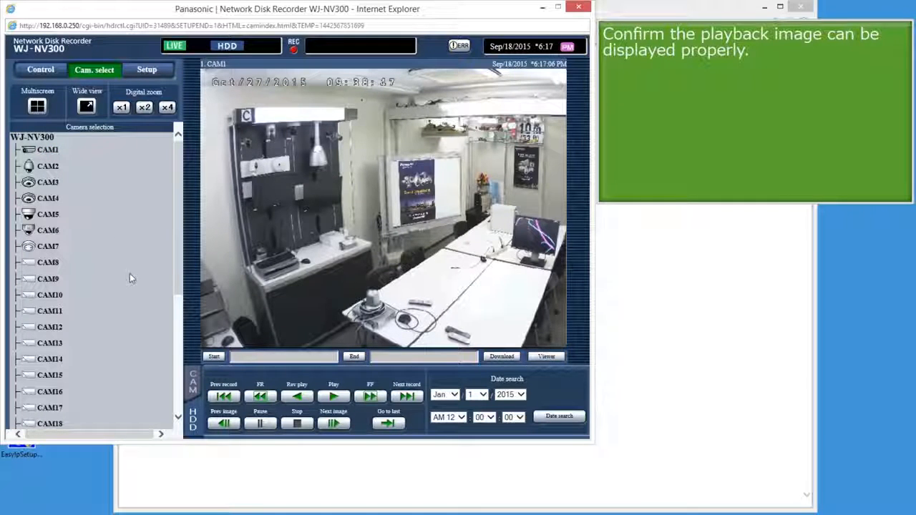
click(334, 398)
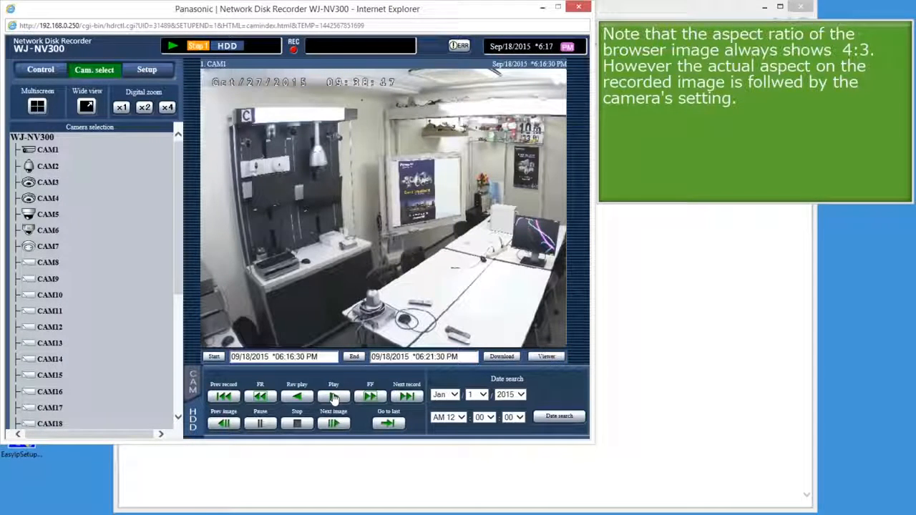
click(297, 424)
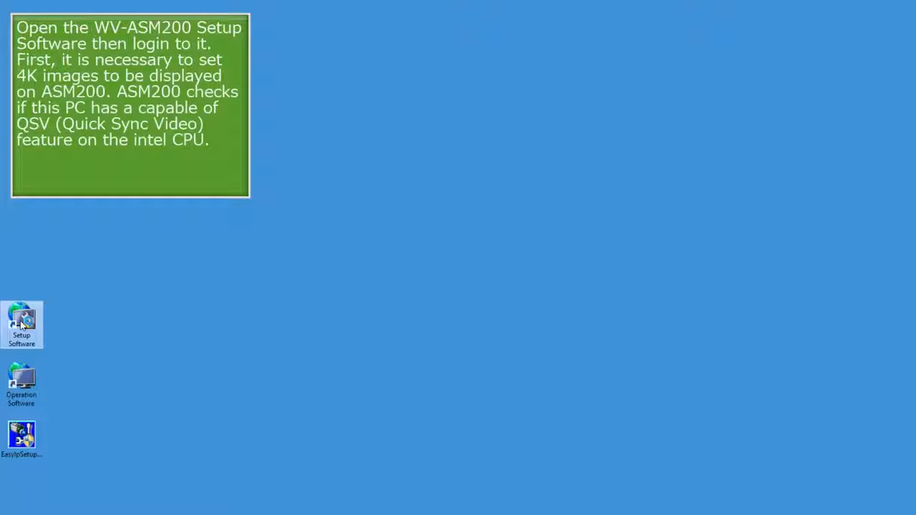
Launch the setup software, postpone registration, and log in as ADMIN with the account password.
double_click(22, 323)
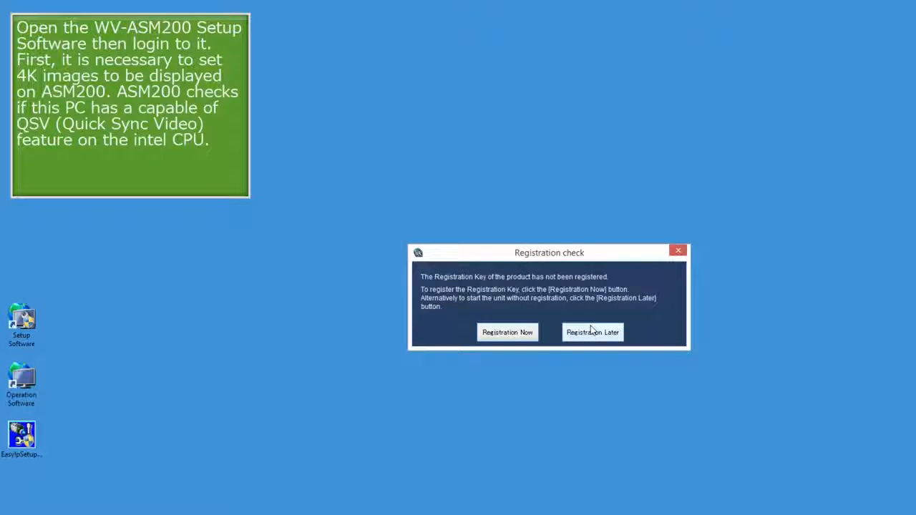
click(591, 333)
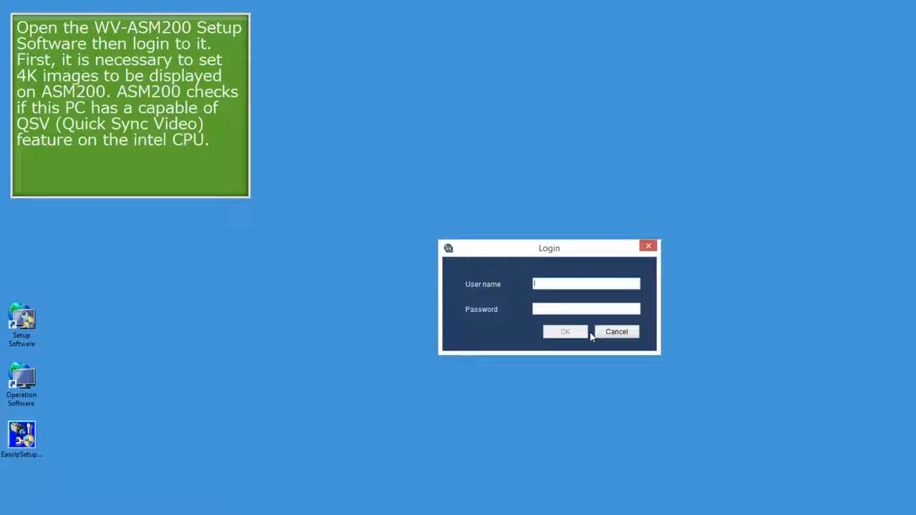
text(ADMIN)
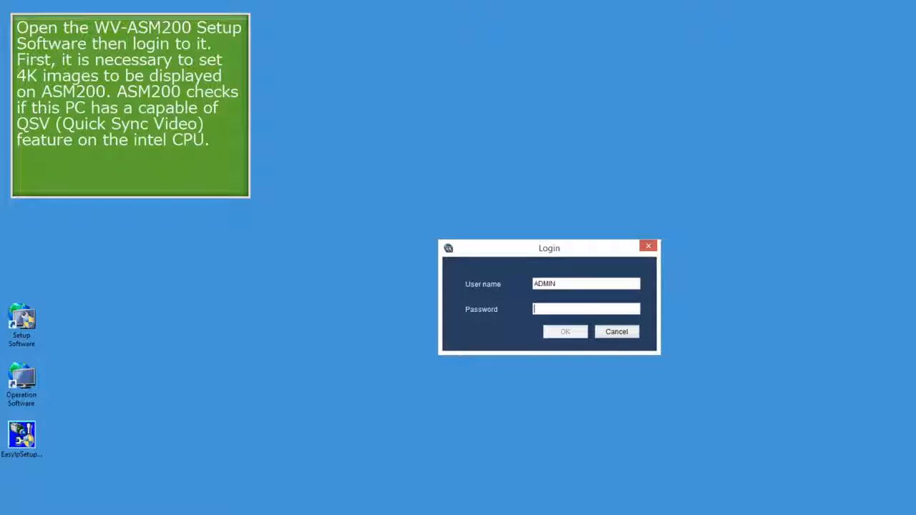
text(1234)
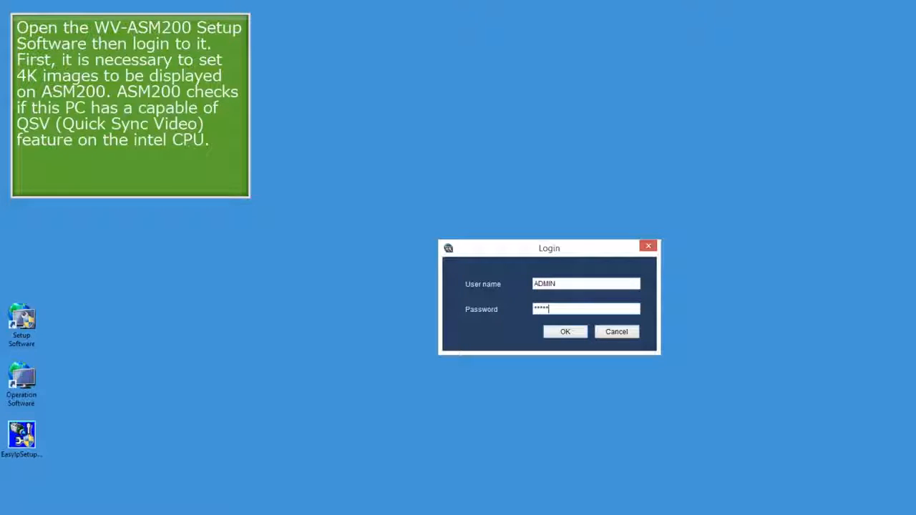
click(580, 334)
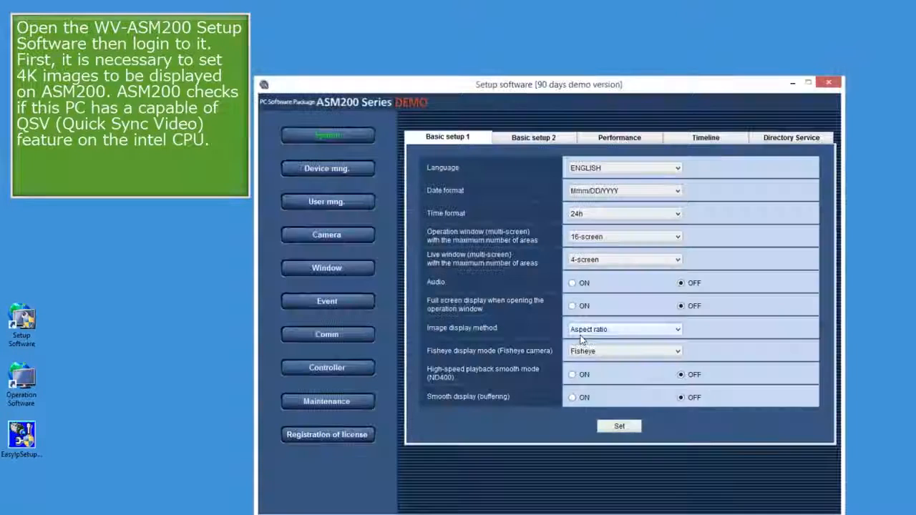
Run the PC diagnosis for 4K cameras in the basic system setup, select 4K and apply the setting.
click(535, 138)
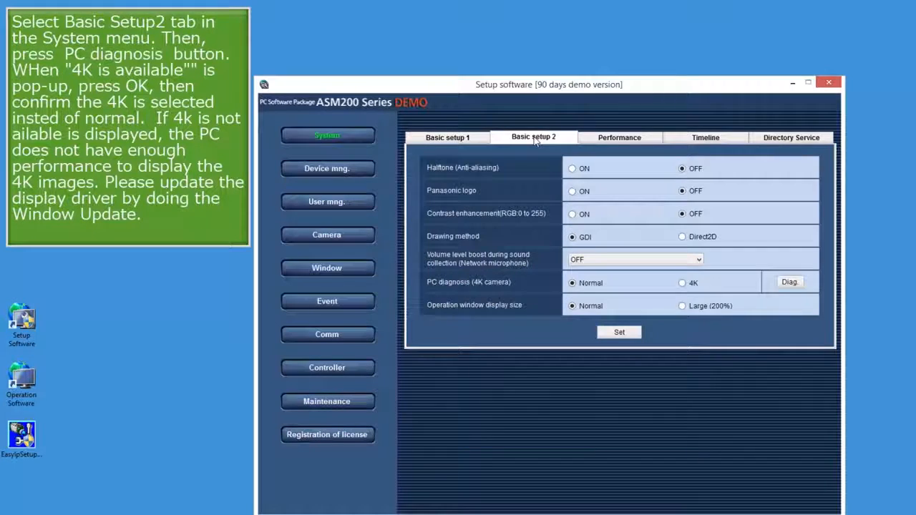
click(790, 283)
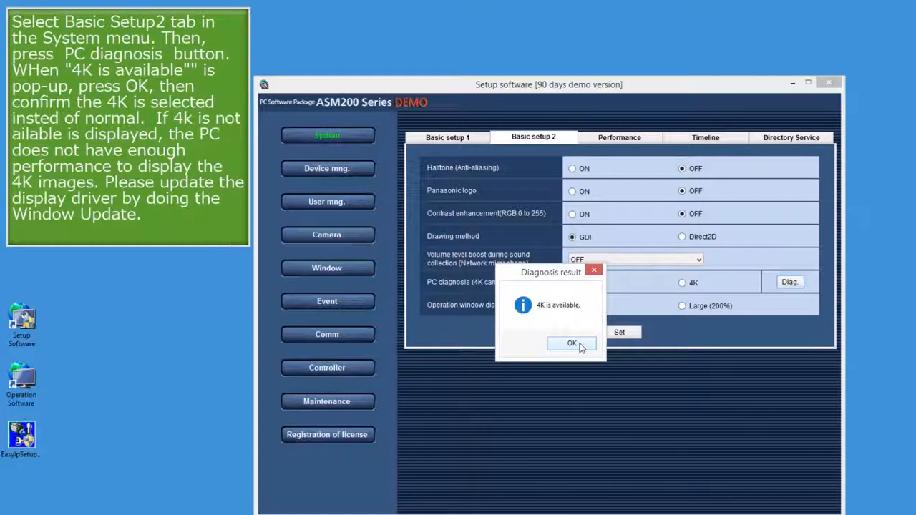
click(572, 344)
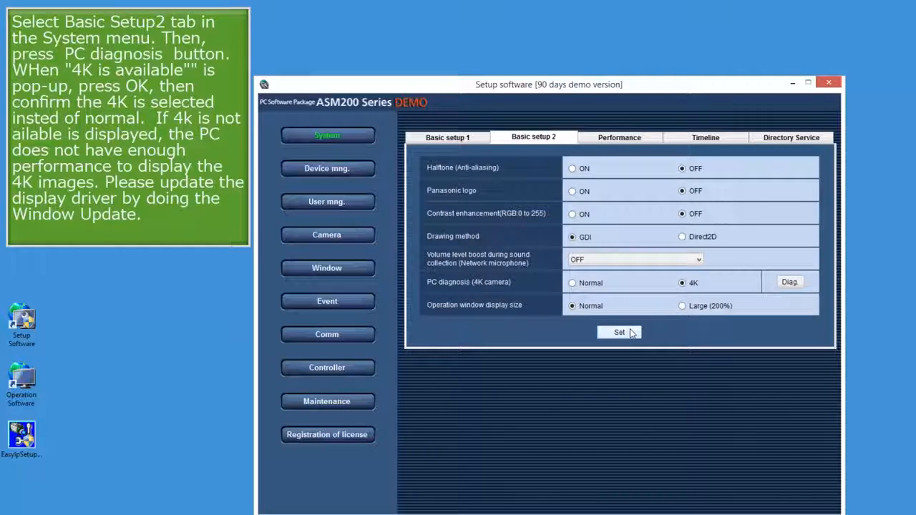
click(632, 333)
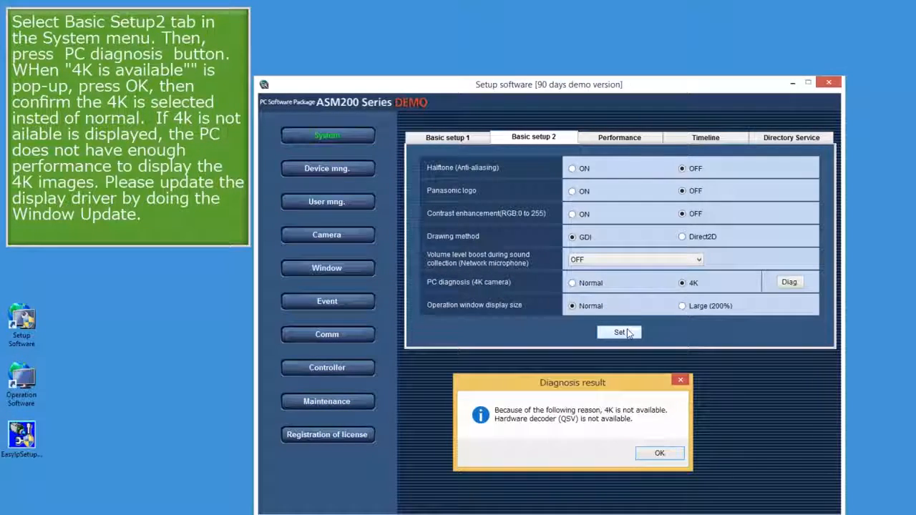
key(Return)
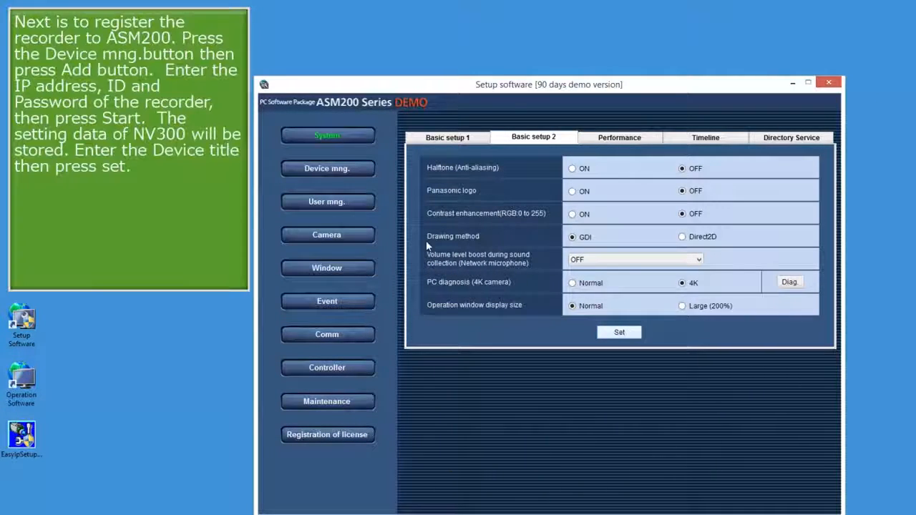
Add a recorder at address 192.168.0.250, download its device information, and set its device title to NV300.
click(345, 175)
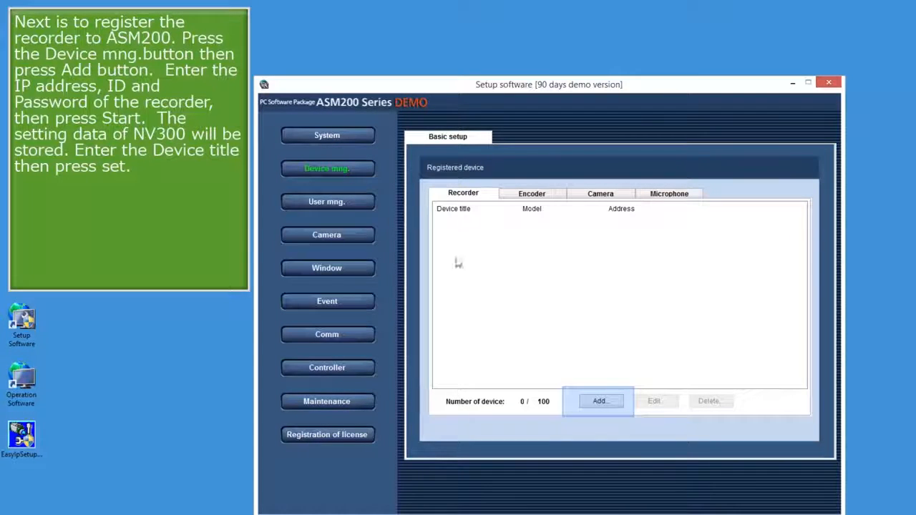
click(600, 402)
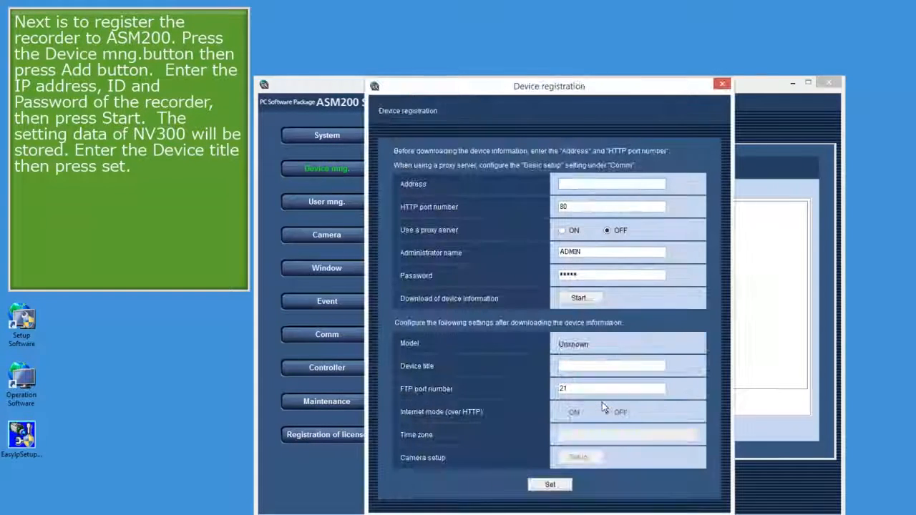
text(192)
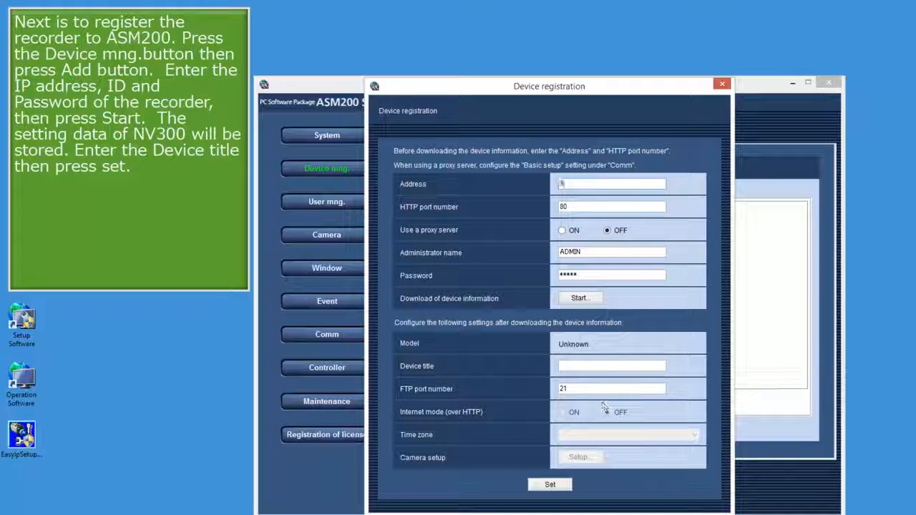
text(.1)
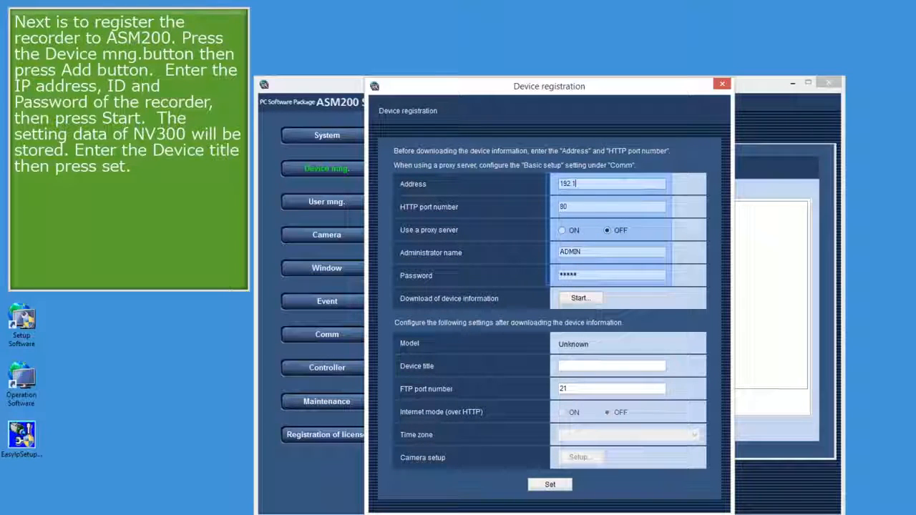
text(68.0.250)
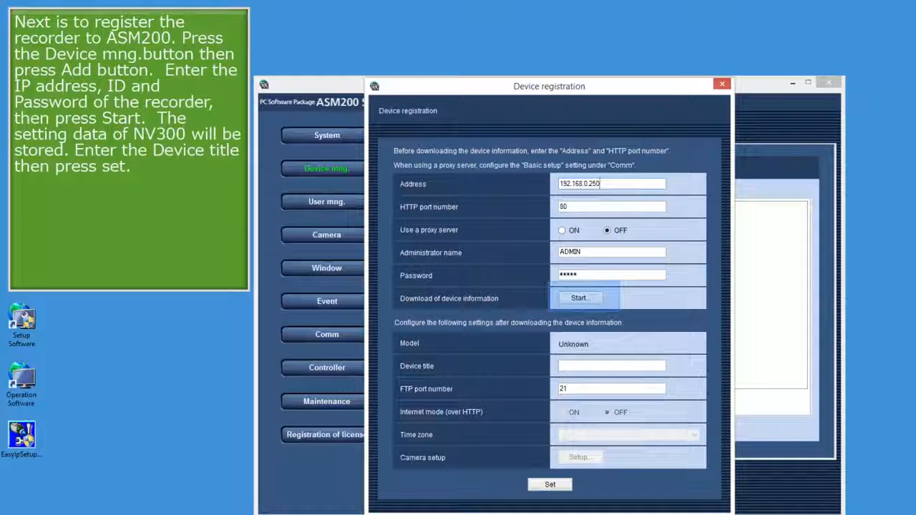
click(579, 299)
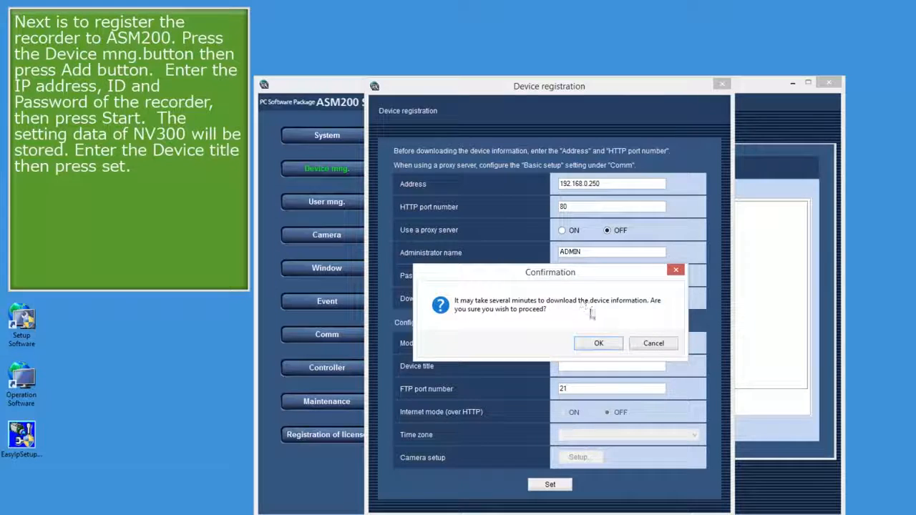
click(599, 342)
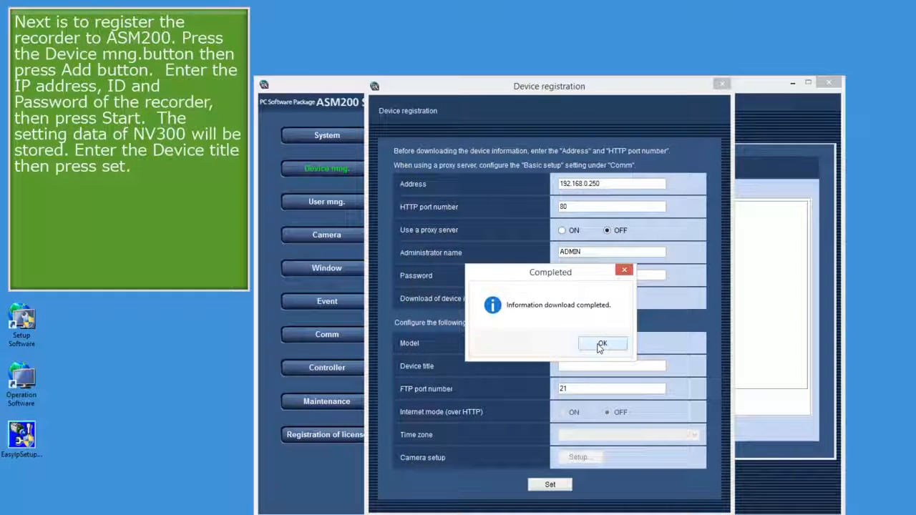
click(602, 344)
click(598, 365)
text(NV300)
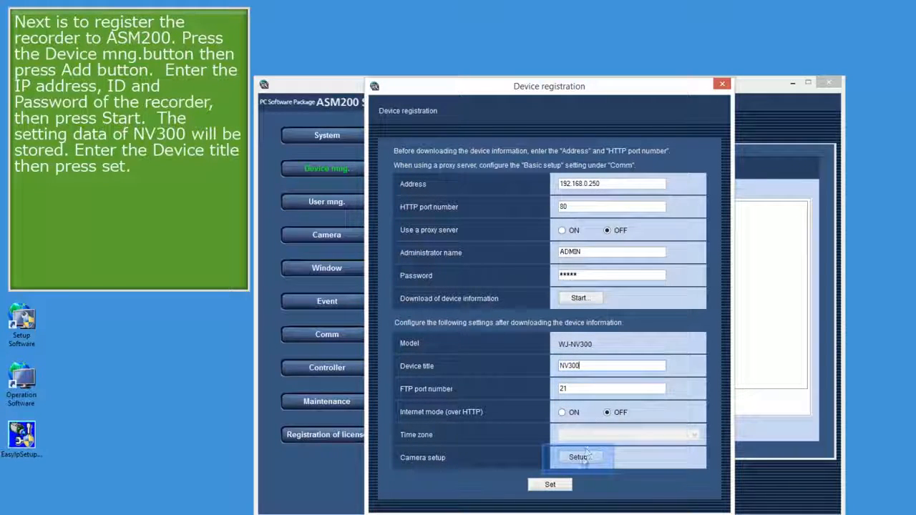
Open the recorder's camera setup, set the stream type to AUTO for cameras 1 through 6, and confirm.
click(581, 459)
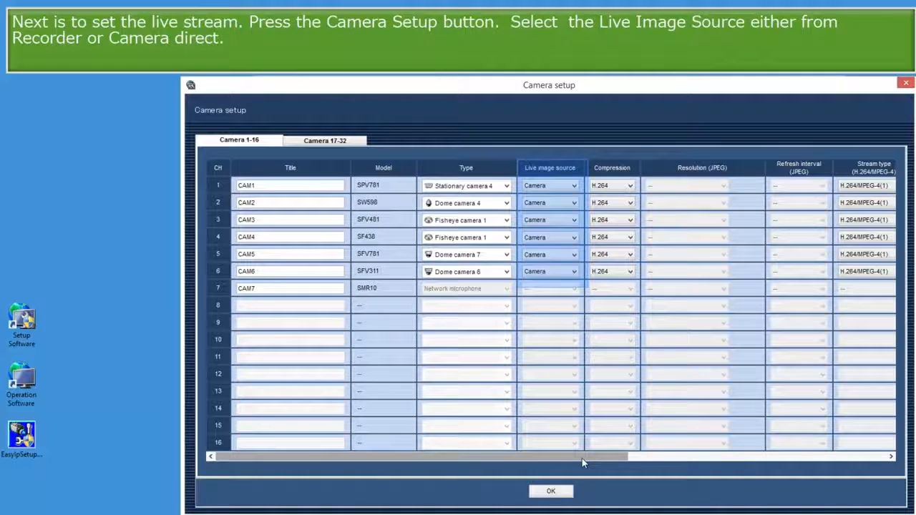
drag(582, 458, 773, 476)
click(586, 186)
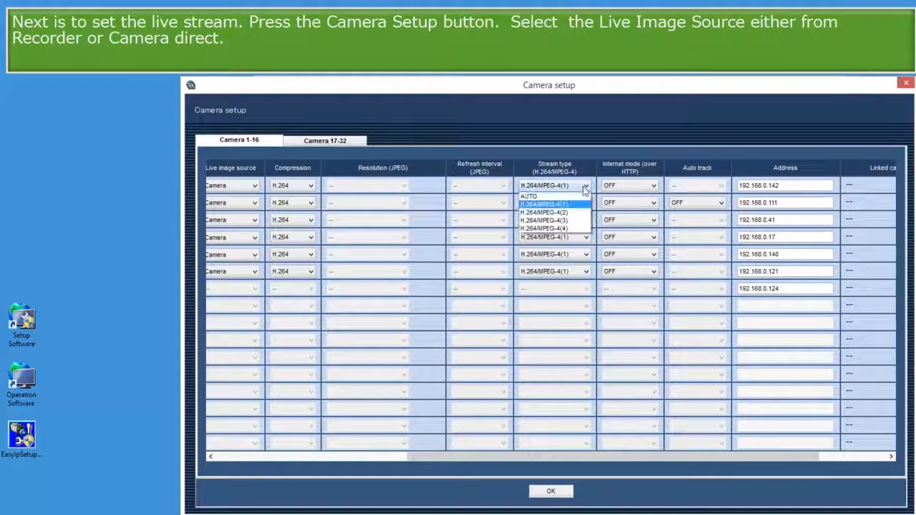
click(577, 198)
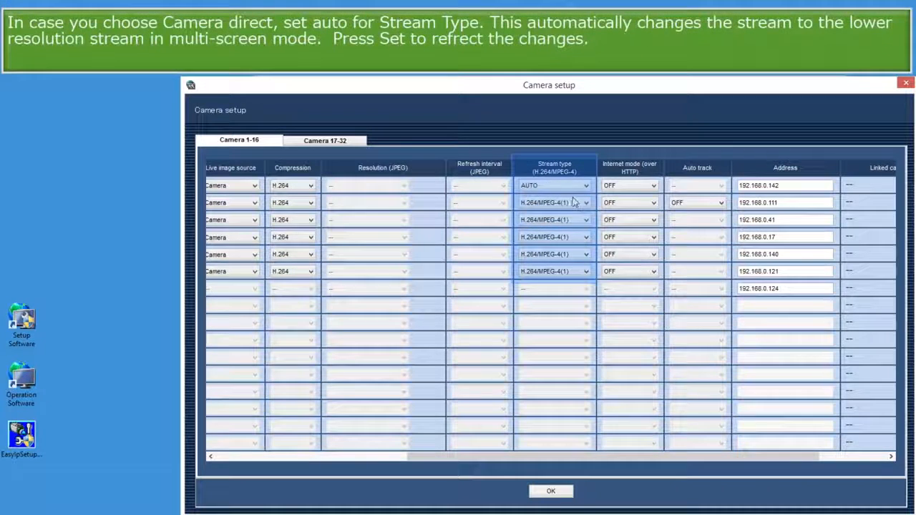
click(573, 203)
click(567, 214)
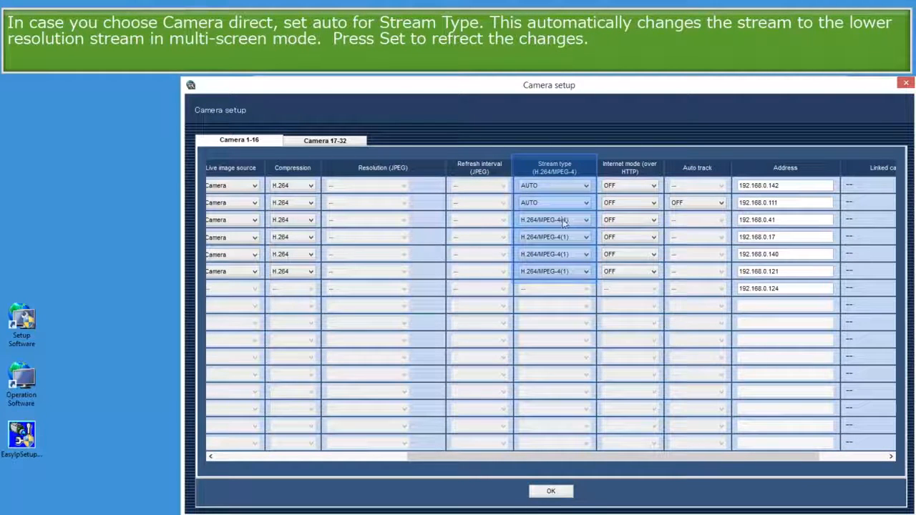
click(572, 220)
click(563, 230)
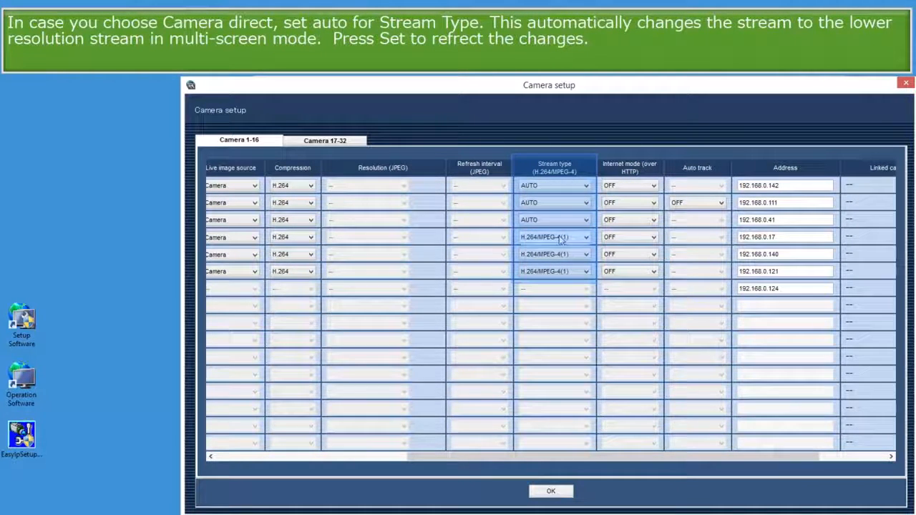
click(562, 237)
click(559, 247)
click(557, 254)
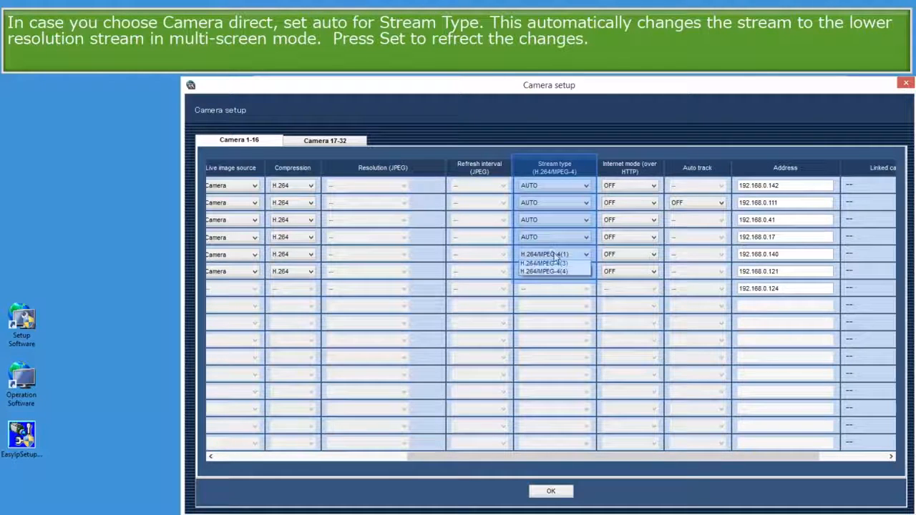
click(554, 263)
click(552, 269)
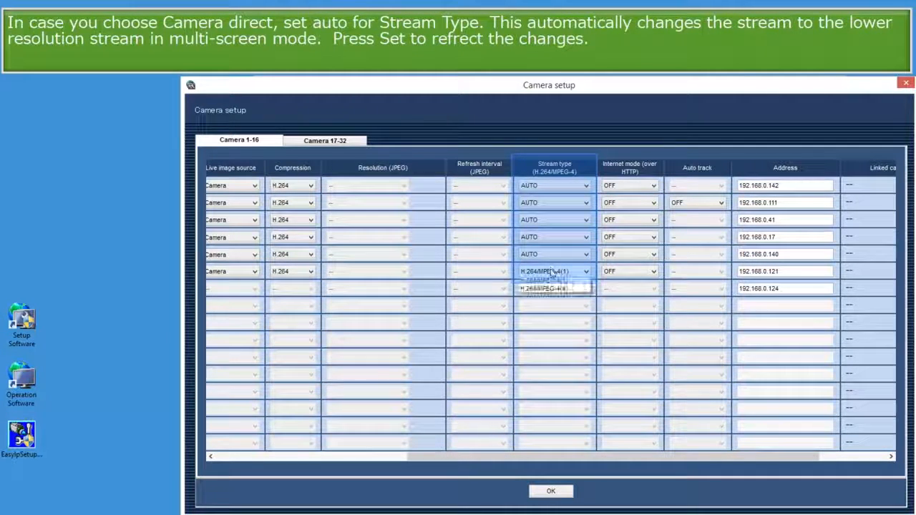
click(549, 281)
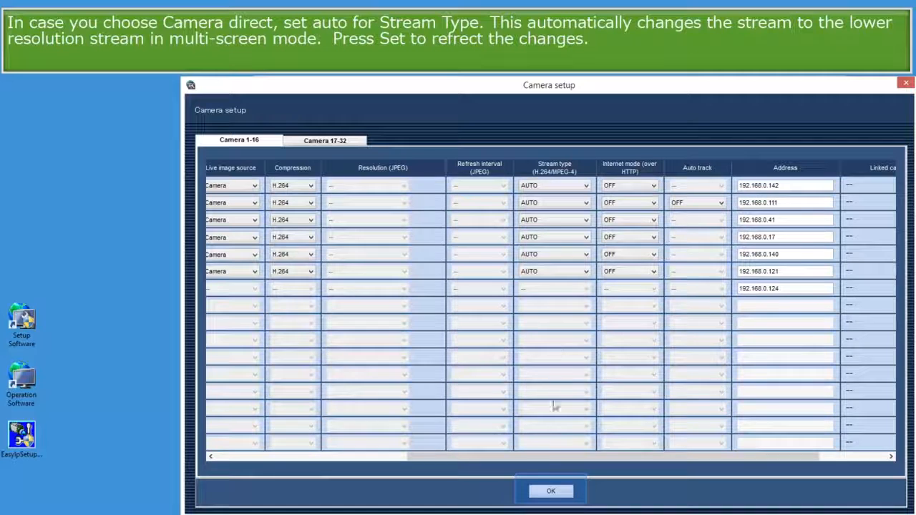
click(550, 493)
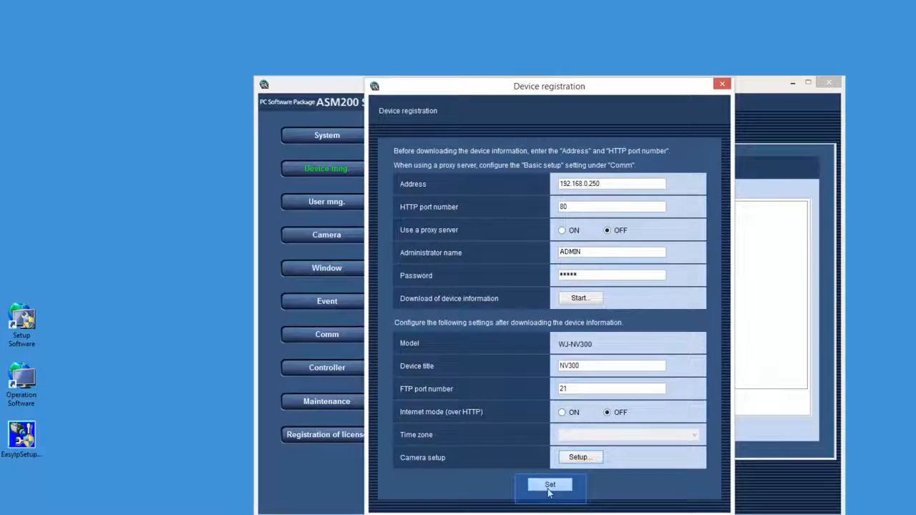
Save the NV300 device registration and close the setup software.
click(548, 485)
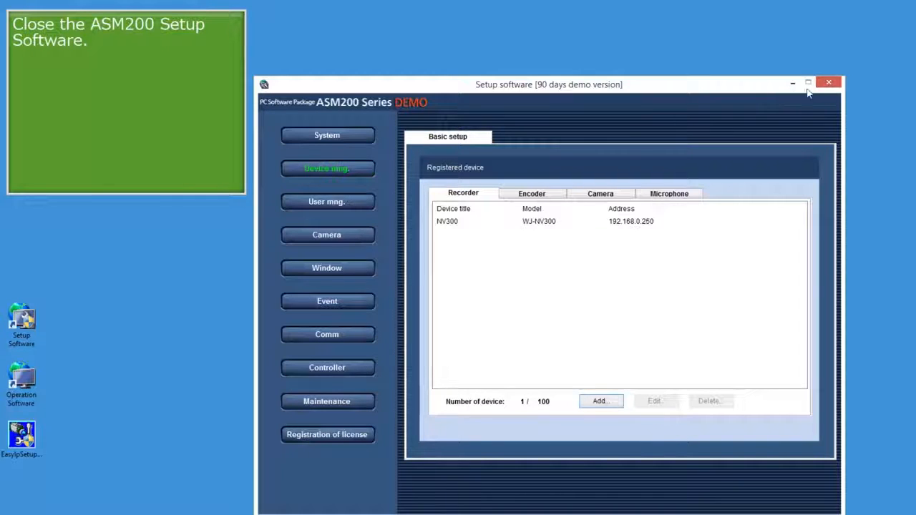
click(829, 84)
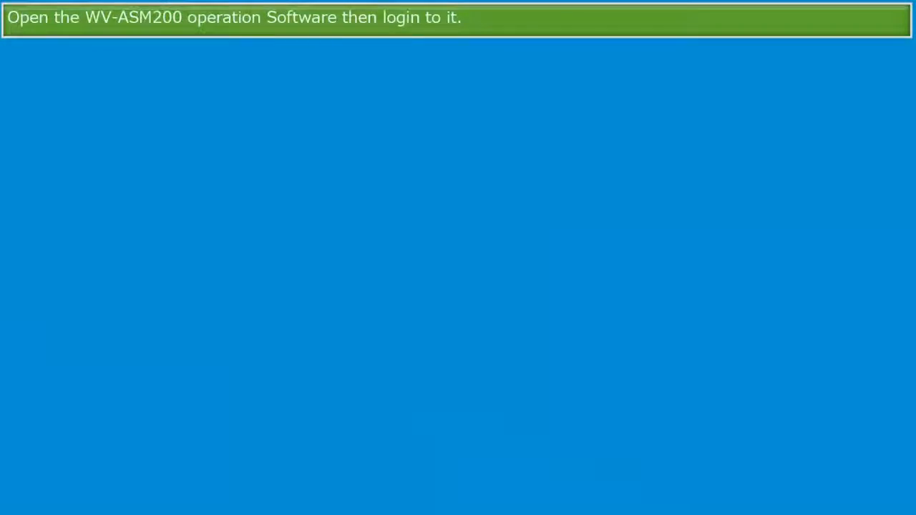
Open the operation software, log in with the ADMIN password, and dismiss the password-change notice.
click(441, 316)
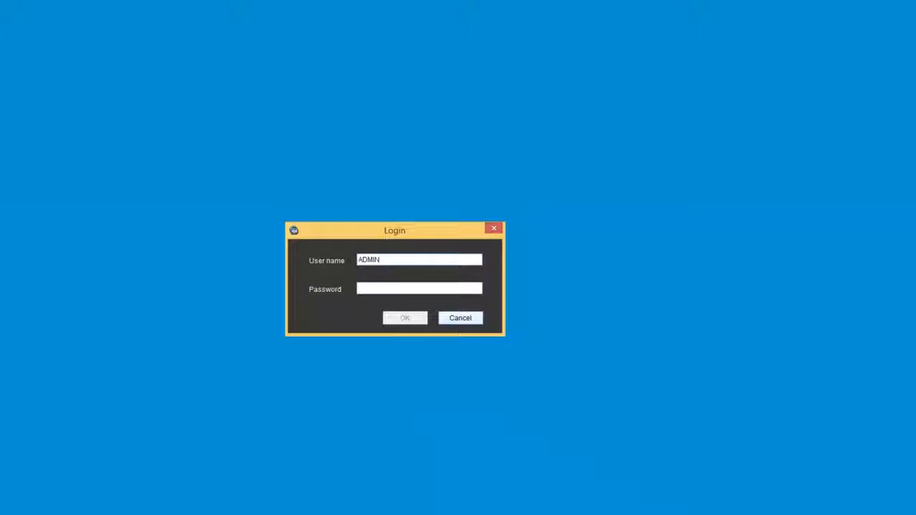
text(***)
key(Return)
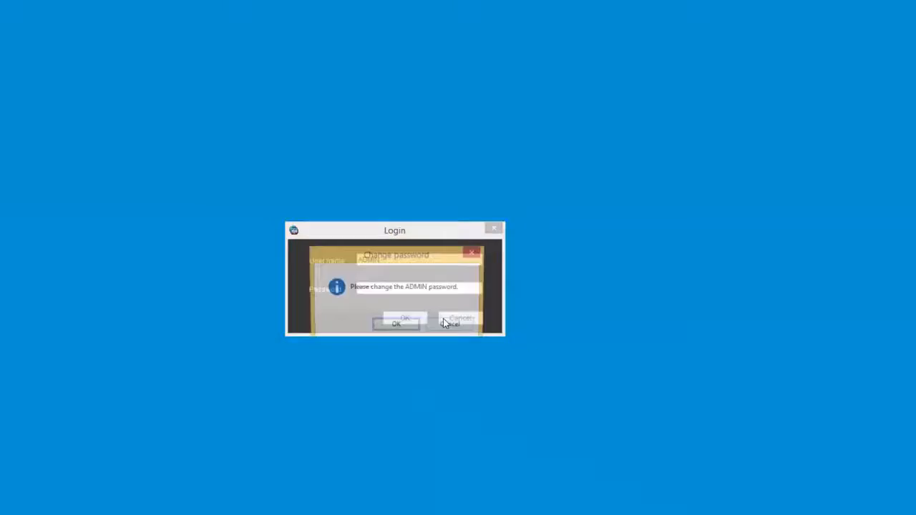
key(Return)
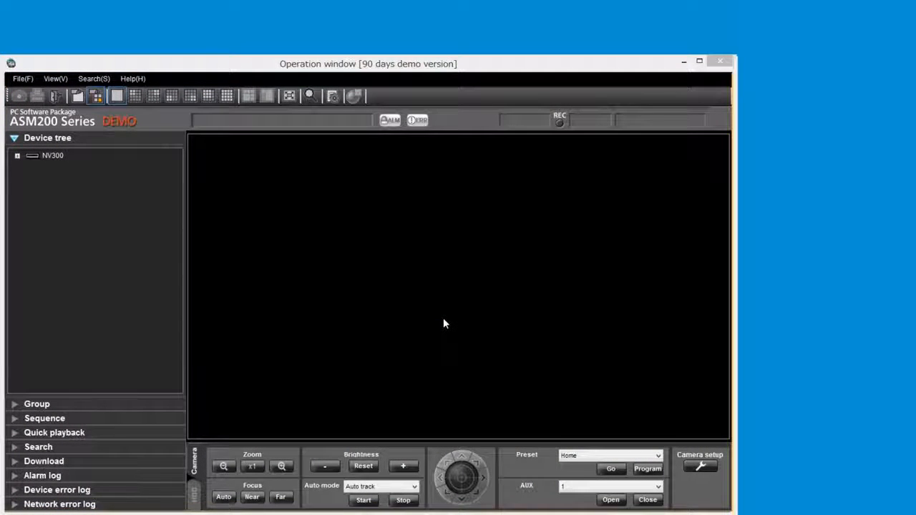
Expand NV300 in the device tree and show camera spv781.141 in the 5 Cropping layout.
double_click(59, 157)
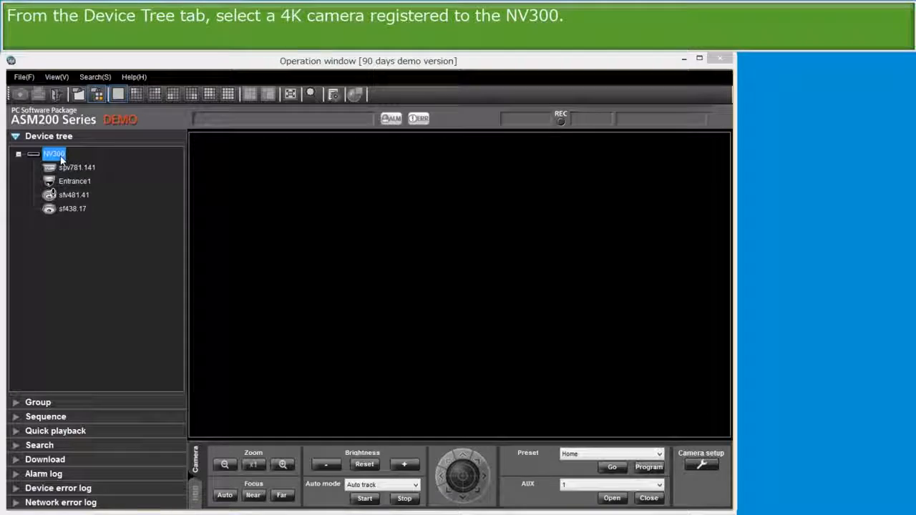
click(72, 167)
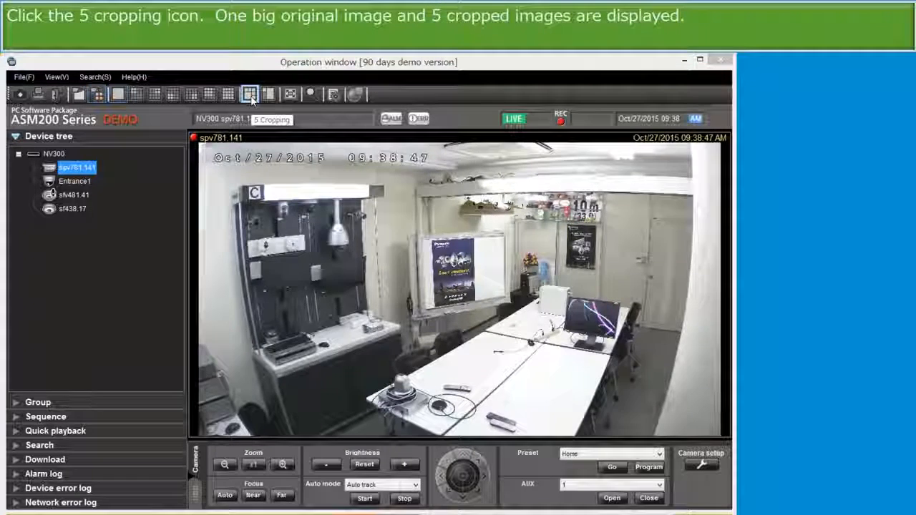
click(249, 94)
click(458, 189)
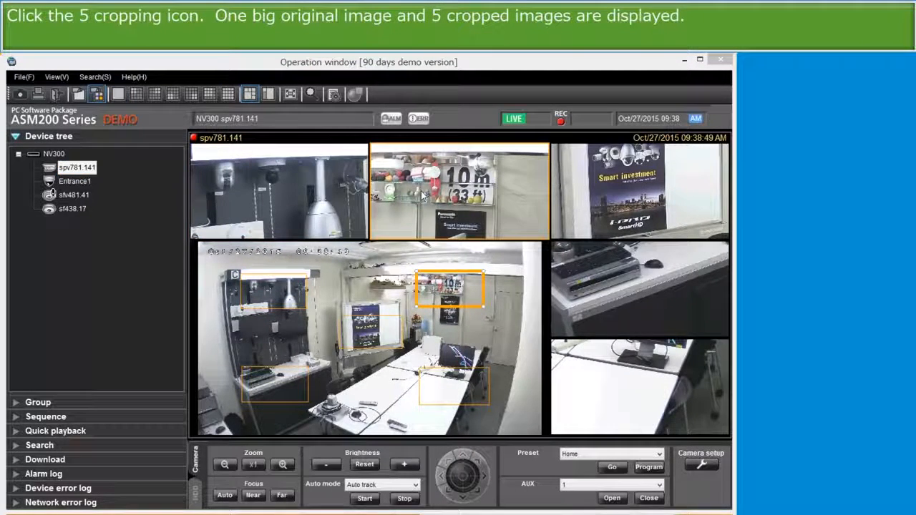
Select each cropped view in turn to highlight its matching cropping frame in the original image.
click(600, 189)
click(617, 278)
click(601, 370)
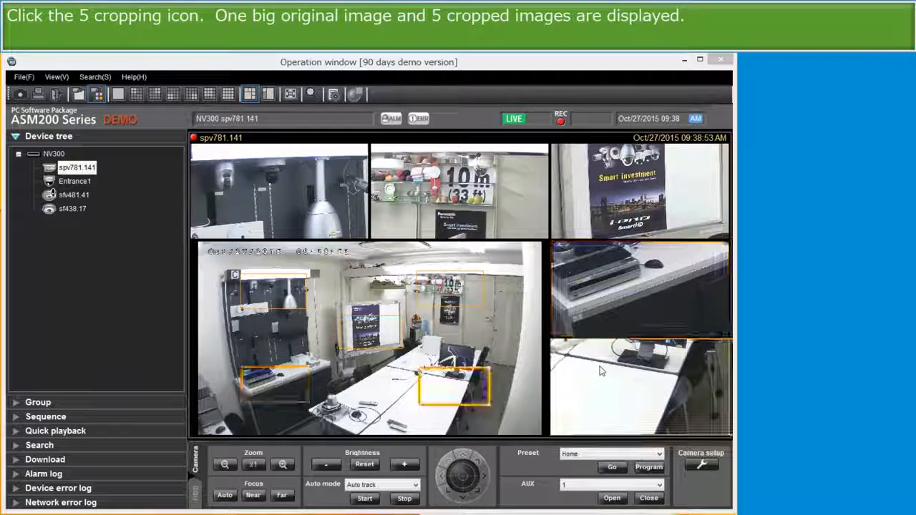
click(314, 206)
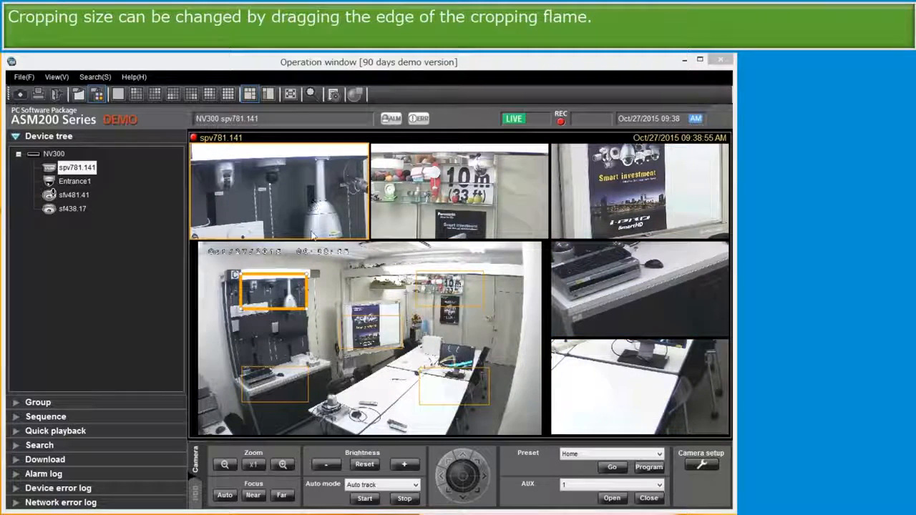
Enlarge the cropping frames over the upper-left wall area and the 10 m sign.
drag(305, 273, 356, 248)
click(485, 270)
drag(484, 270, 528, 249)
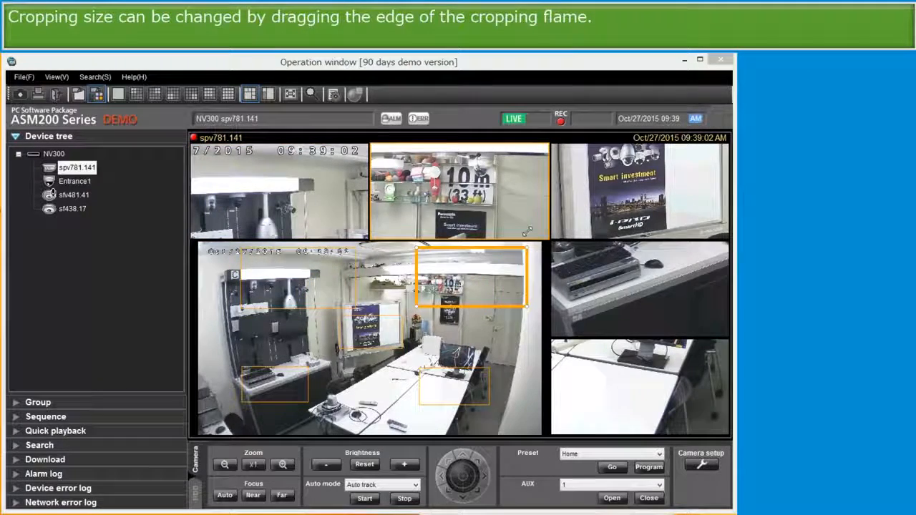
Reposition the poster cropping frame and adjust the size and position of the remaining cropping frames.
click(403, 316)
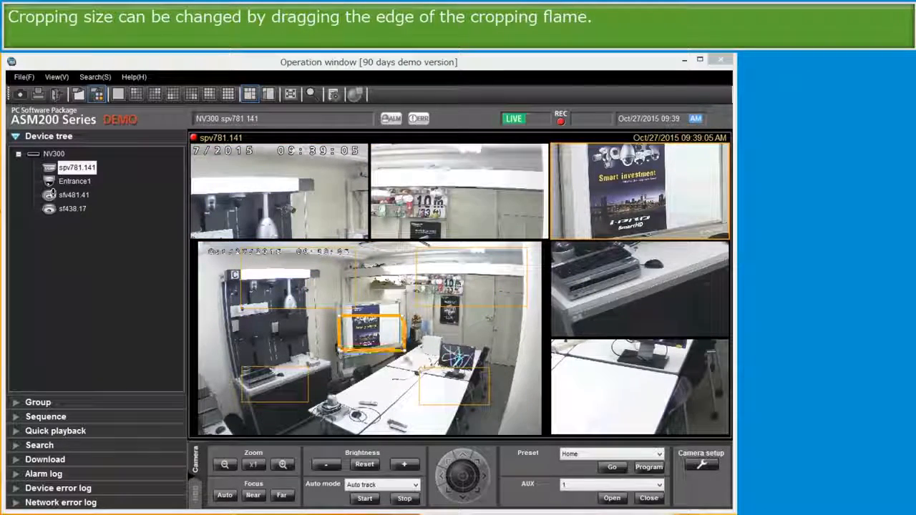
drag(405, 350, 428, 378)
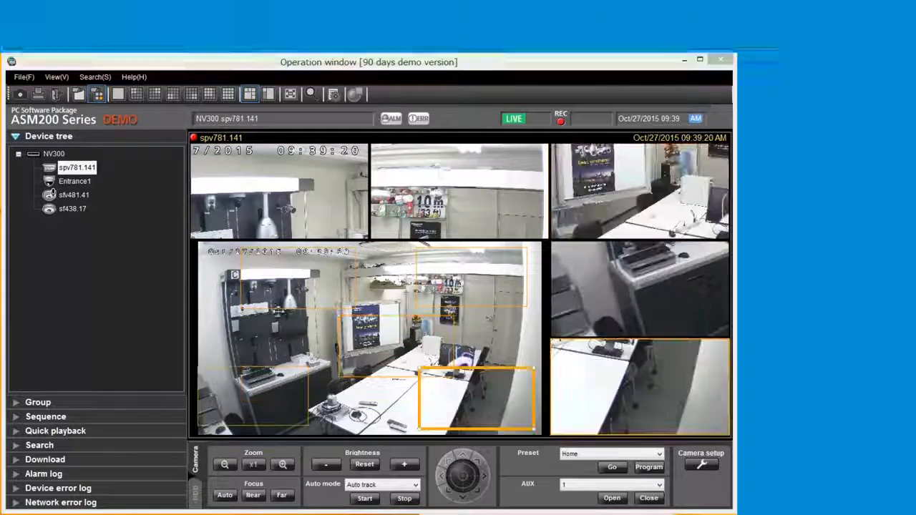
click(277, 310)
drag(278, 310, 242, 360)
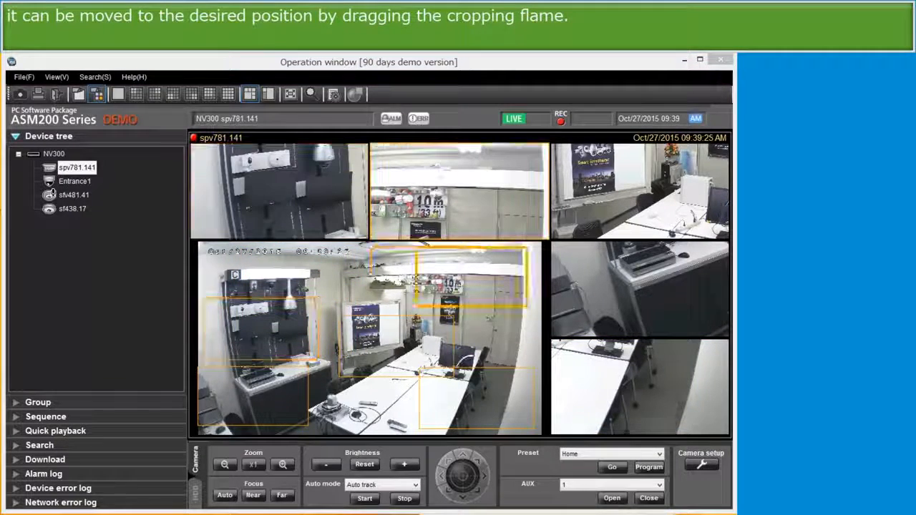
drag(416, 278, 452, 285)
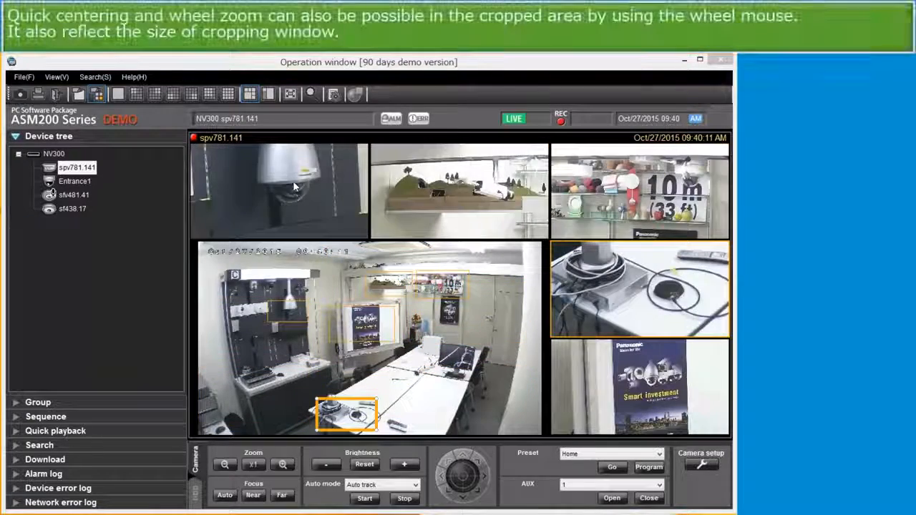
Zoom and recenter the cropped views with the mouse wheel and quick centering.
scroll(290, 187, down, 3)
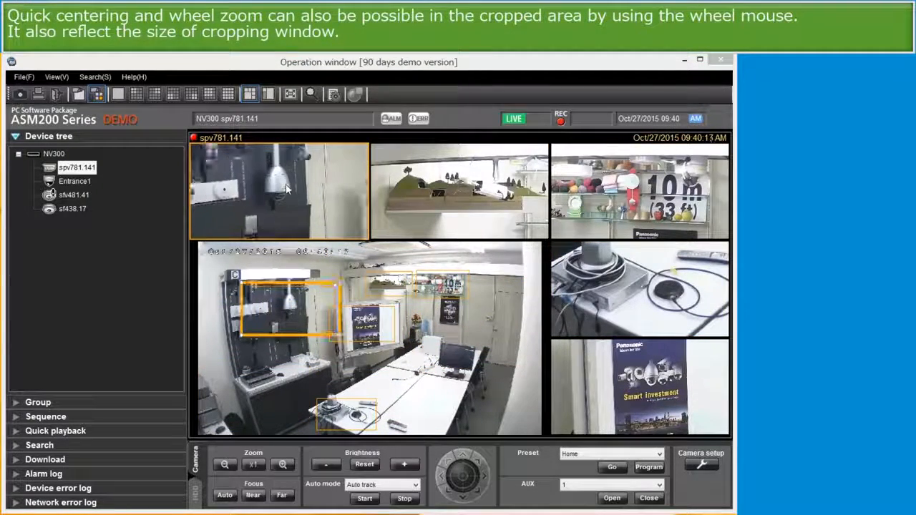
click(423, 197)
scroll(487, 192, up, 3)
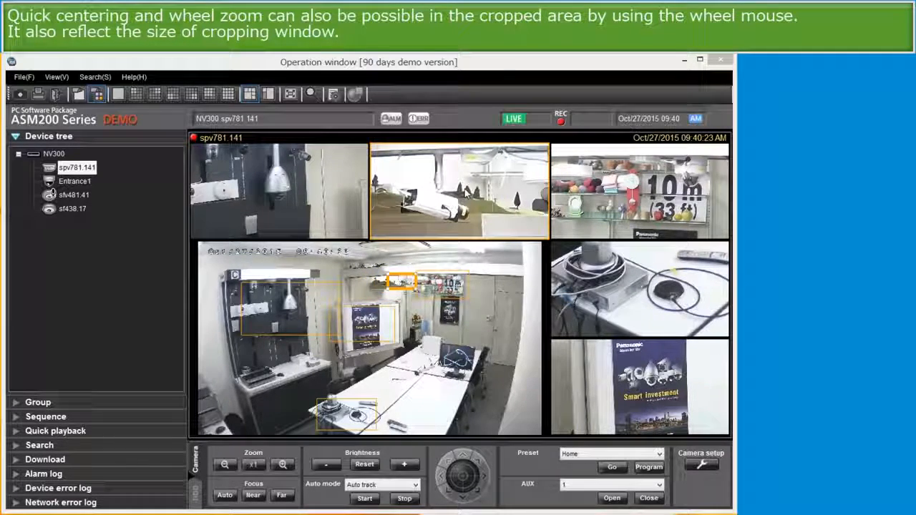
scroll(466, 191, down, 3)
scroll(466, 192, down, 3)
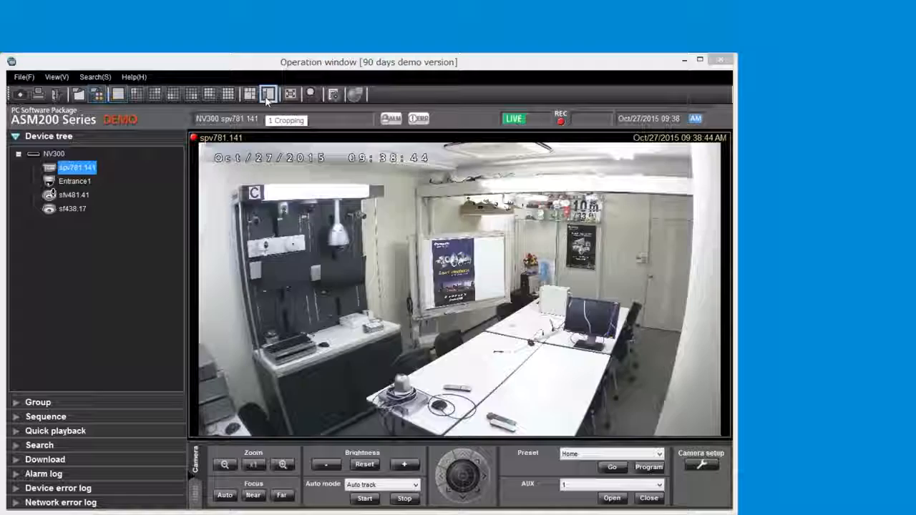
Switch to the 1 Cropping layout, then recenter and wheel-zoom the enlarged cropped image.
click(268, 93)
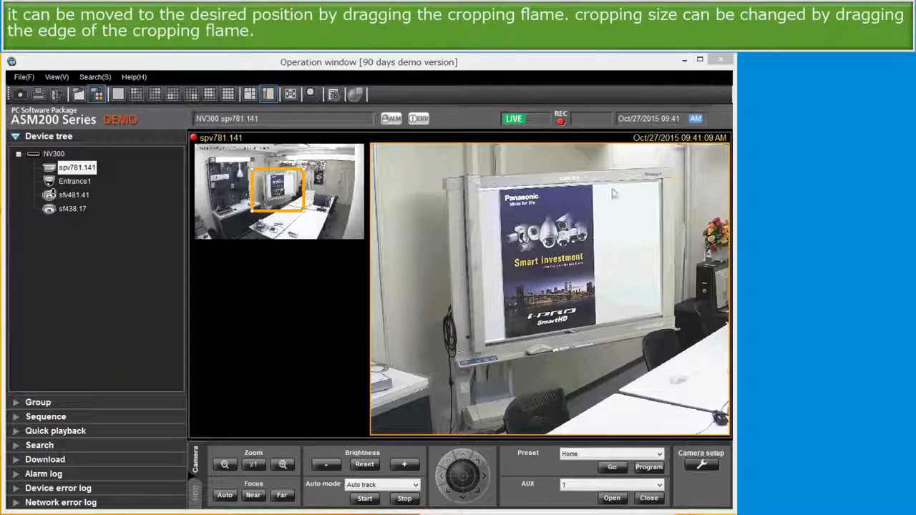
click(658, 181)
click(634, 231)
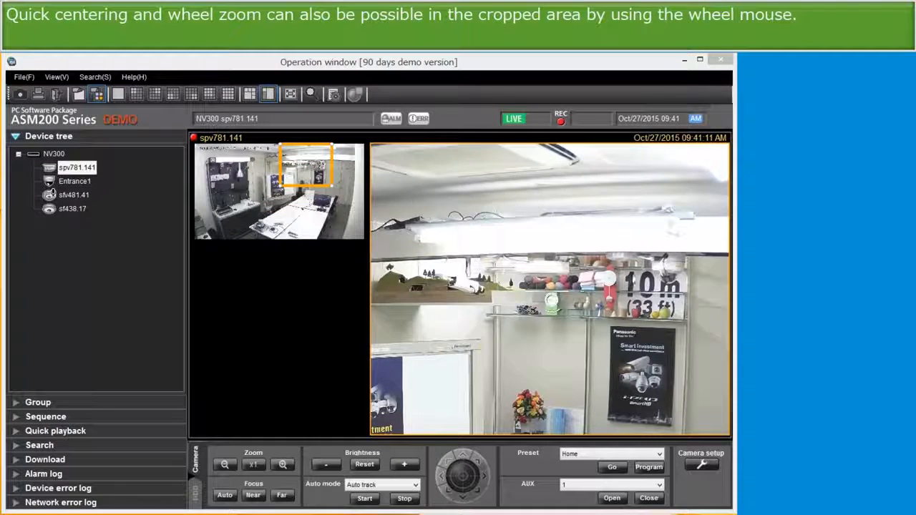
click(635, 232)
scroll(563, 284, up, 4)
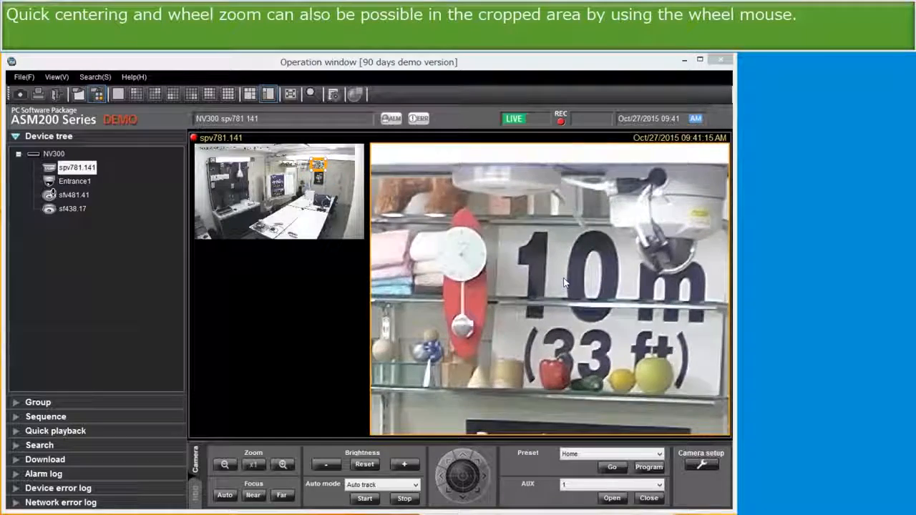
scroll(563, 284, down, 4)
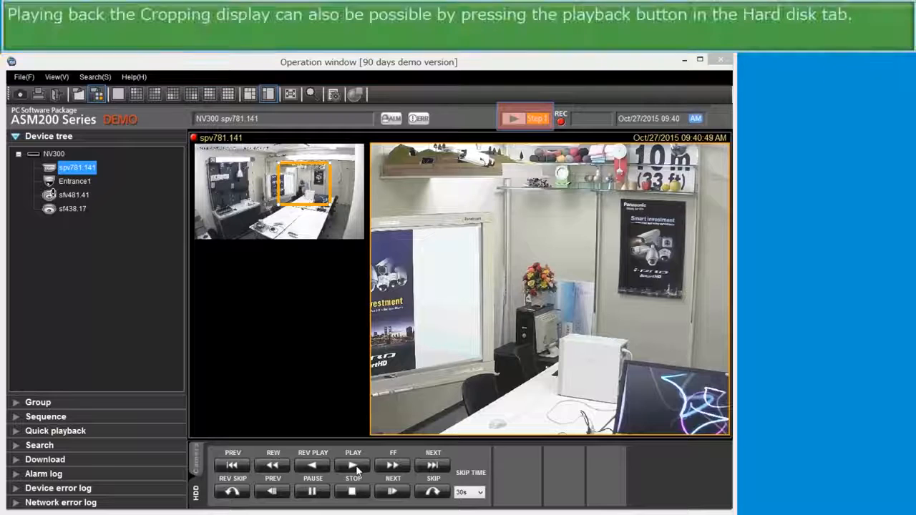
During recorded playback, move the cropping frame and recenter and zoom the cropped image.
drag(317, 170, 286, 167)
click(566, 281)
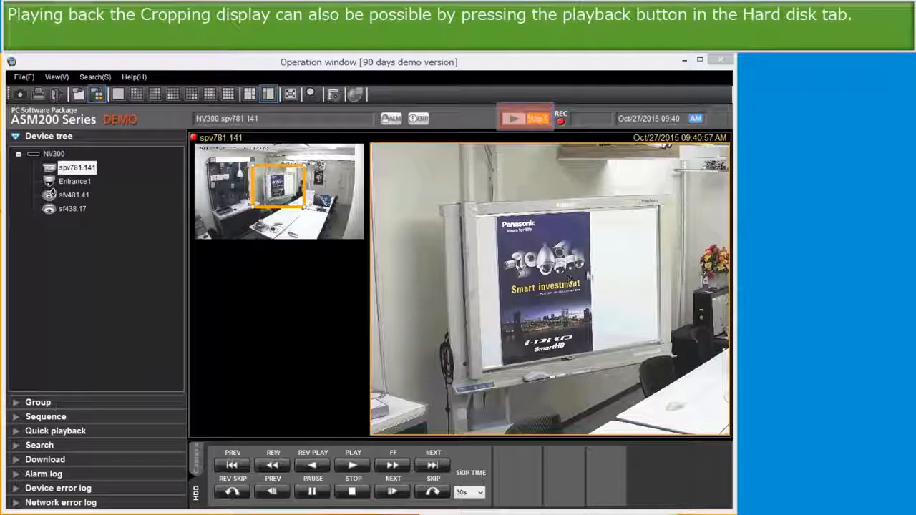
click(706, 169)
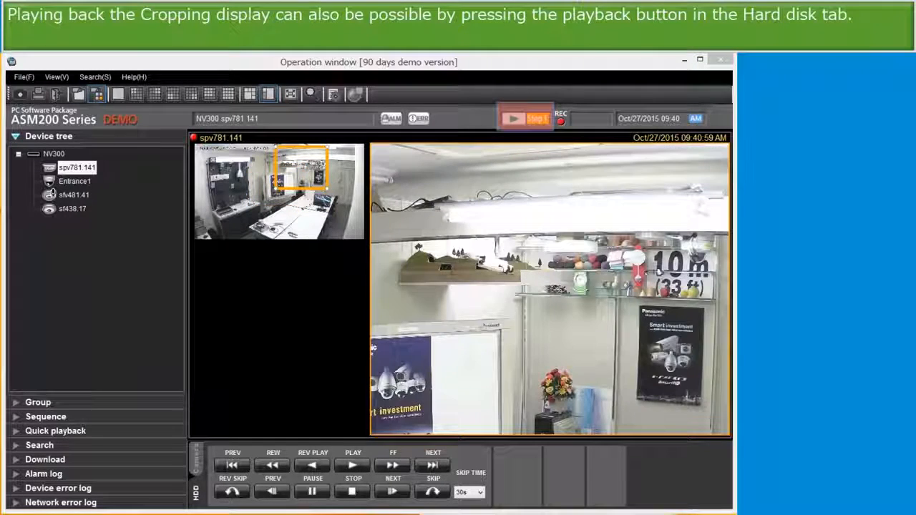
click(645, 277)
scroll(495, 295, up, 4)
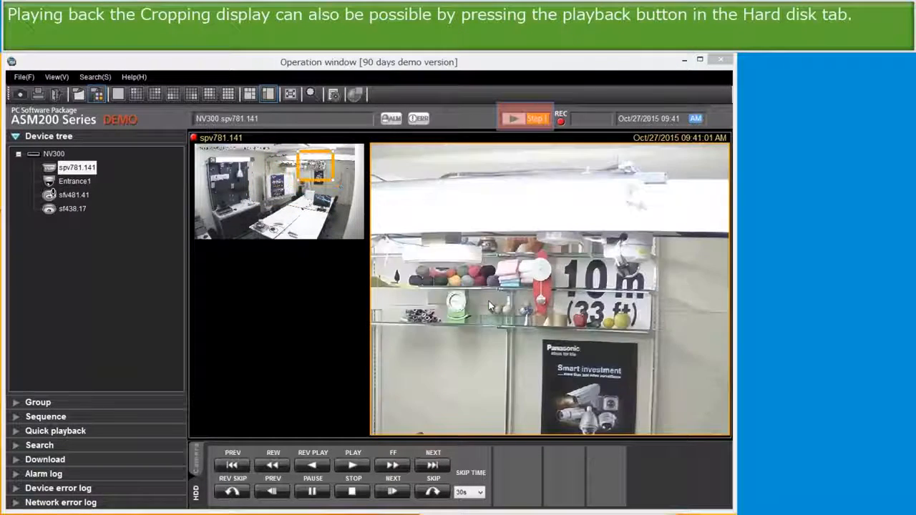
scroll(494, 304, down, 4)
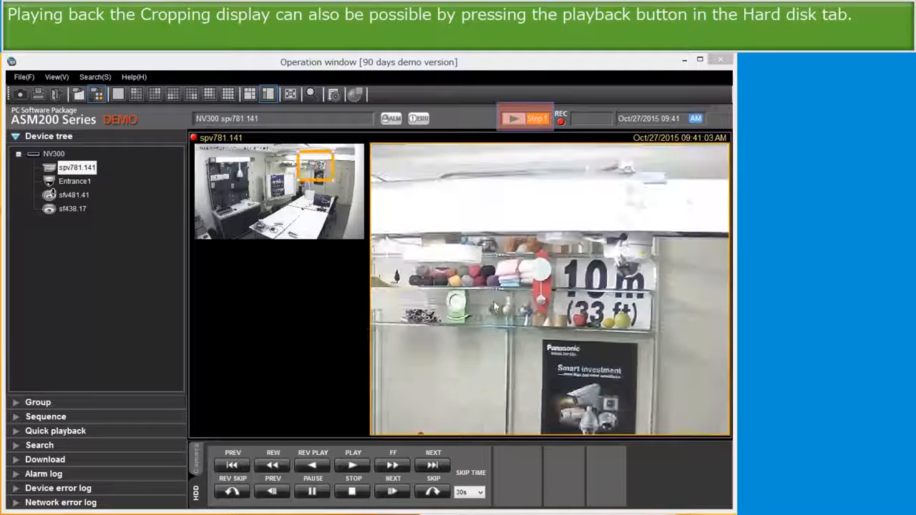